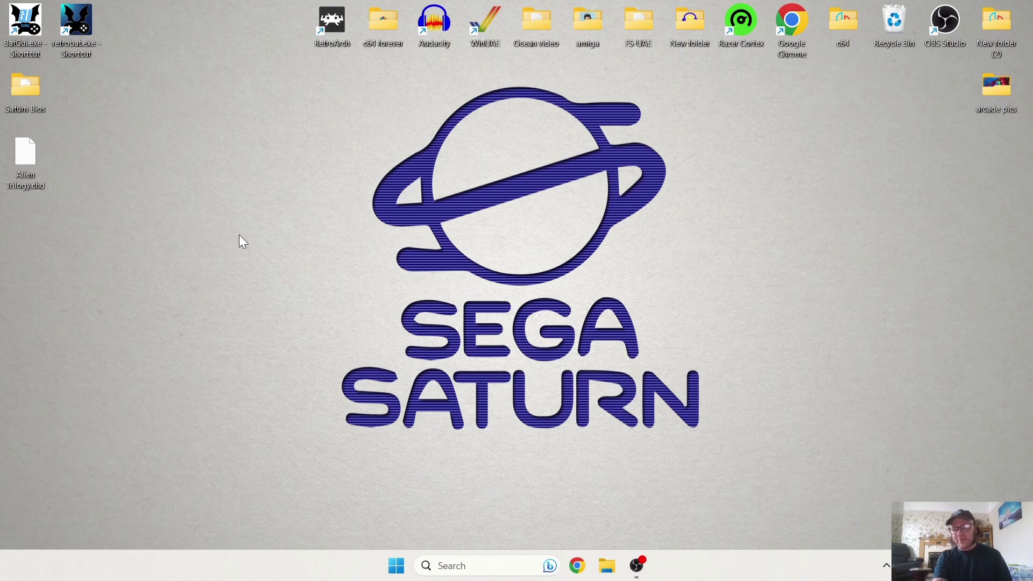
# Launch RetroBat from the retrobat.exe desktop shortcut
pyautogui.doubleClick(79, 23)
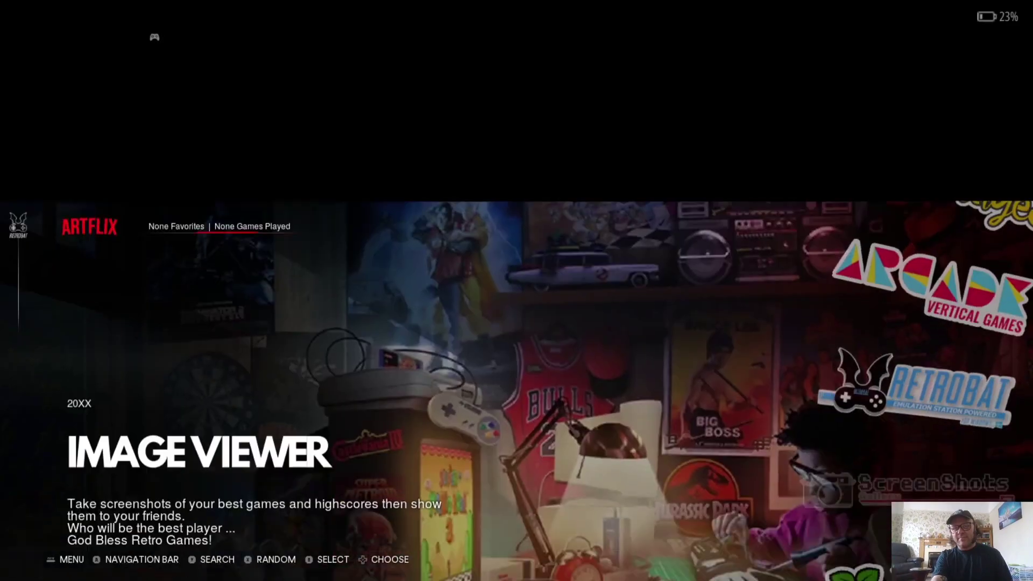
# On the RetroBat system, open Main Menu > Game Settings > Missing BIOS Check
pyautogui.press('Up')
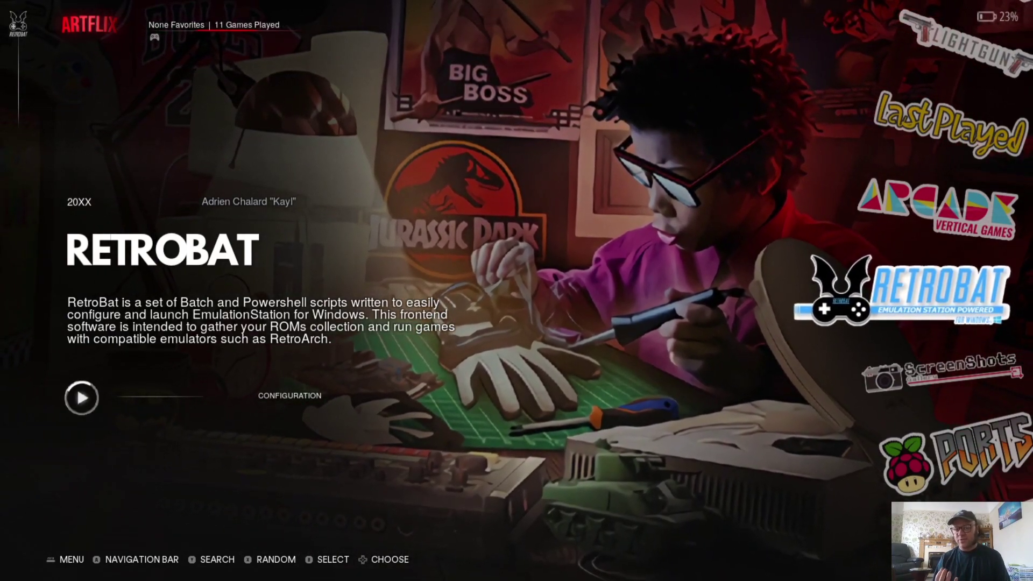
pyautogui.press('Escape')
pyautogui.press('Return')
pyautogui.press('Down')
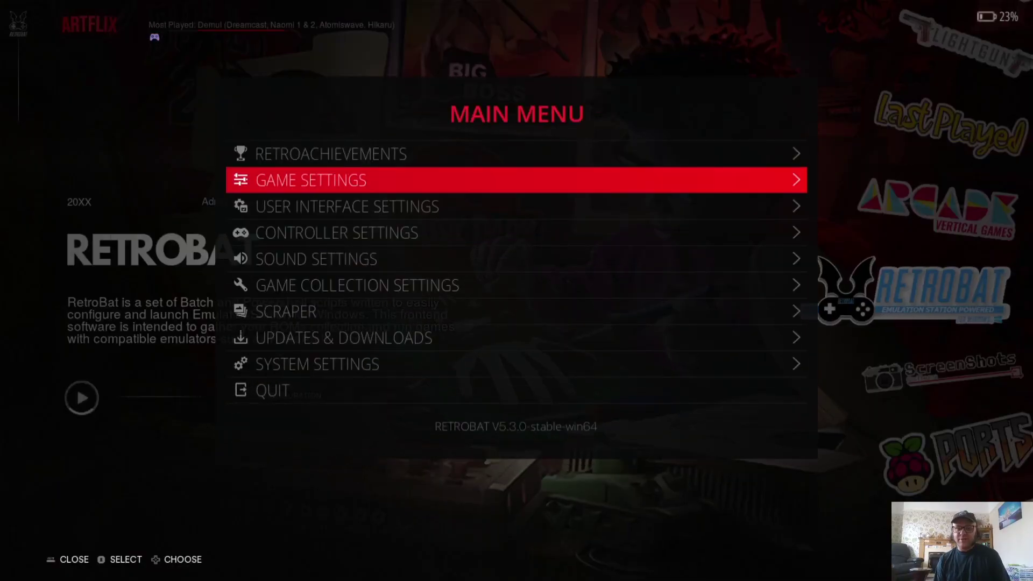
pyautogui.press('Return')
pyautogui.press('Up')
pyautogui.press('Up')
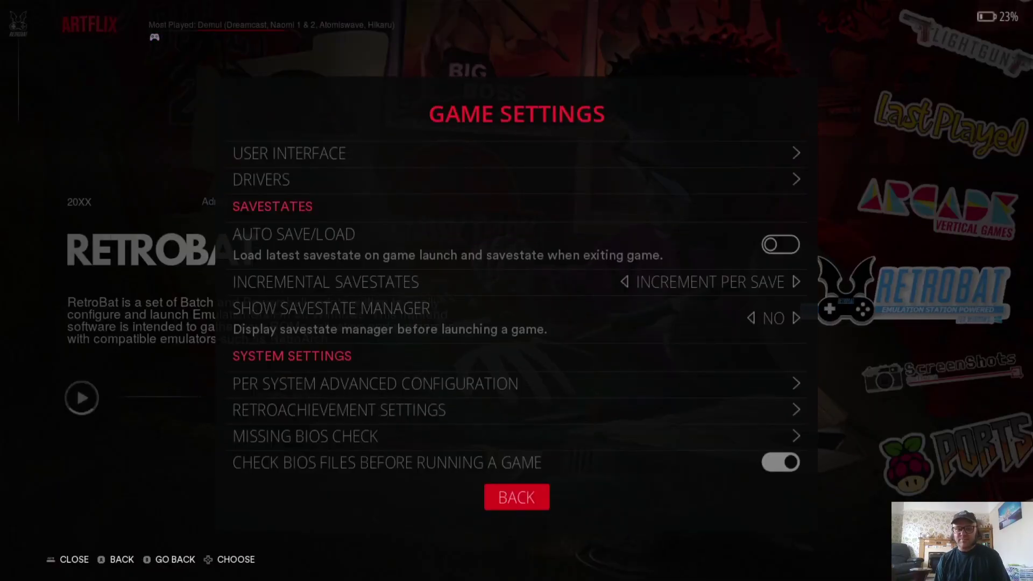
pyautogui.press('Return')
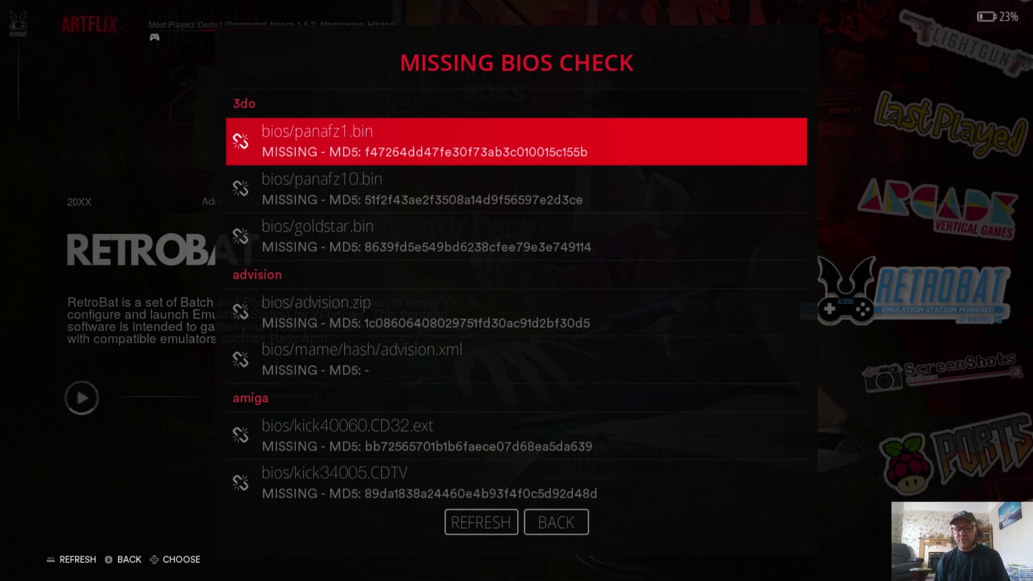
# Review the Saturn BIOS entries (mpr-17933.bin, sega_101.bin, mpr-18811-mx.ic1), then quit RetroBat
pyautogui.press('Up')
pyautogui.press('Up')
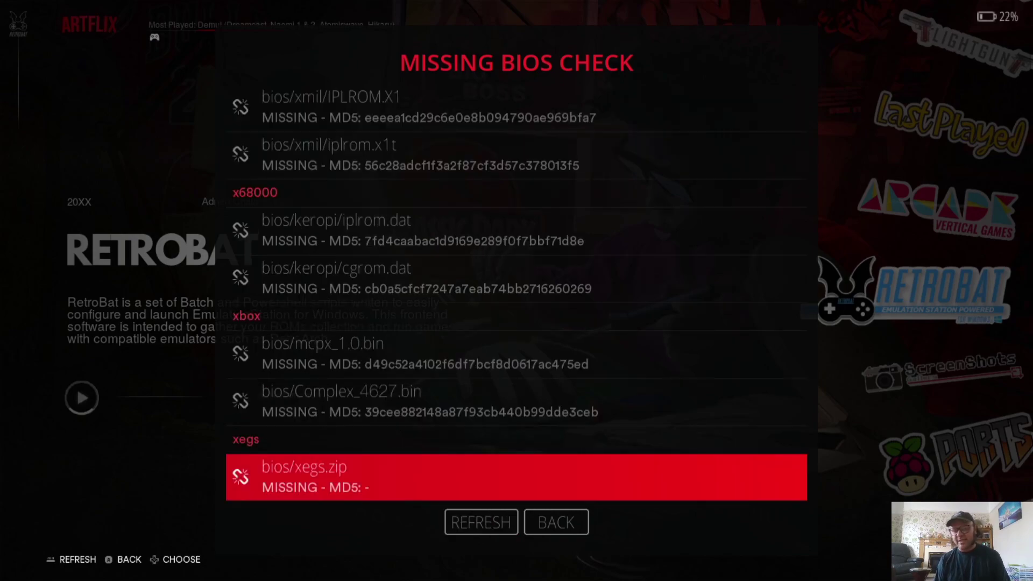
pyautogui.press('Up')
pyautogui.press('Up')
pyautogui.press('Up')
pyautogui.press('Up')
pyautogui.press('Up')
pyautogui.press('Up')
pyautogui.press('Up')
pyautogui.press('Up')
pyautogui.press('Up')
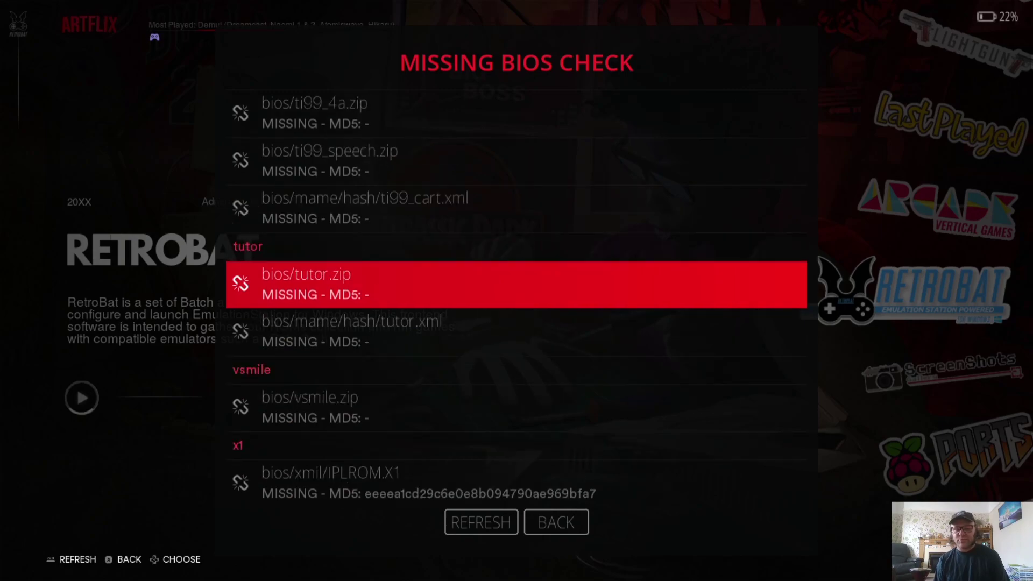
pyautogui.press('Up')
pyautogui.press('Up')
pyautogui.press('Up')
pyautogui.press('Up')
pyautogui.press('Up')
pyautogui.press('Up')
pyautogui.press('Up')
pyautogui.press('Up')
pyautogui.press('Up')
pyautogui.press('Up')
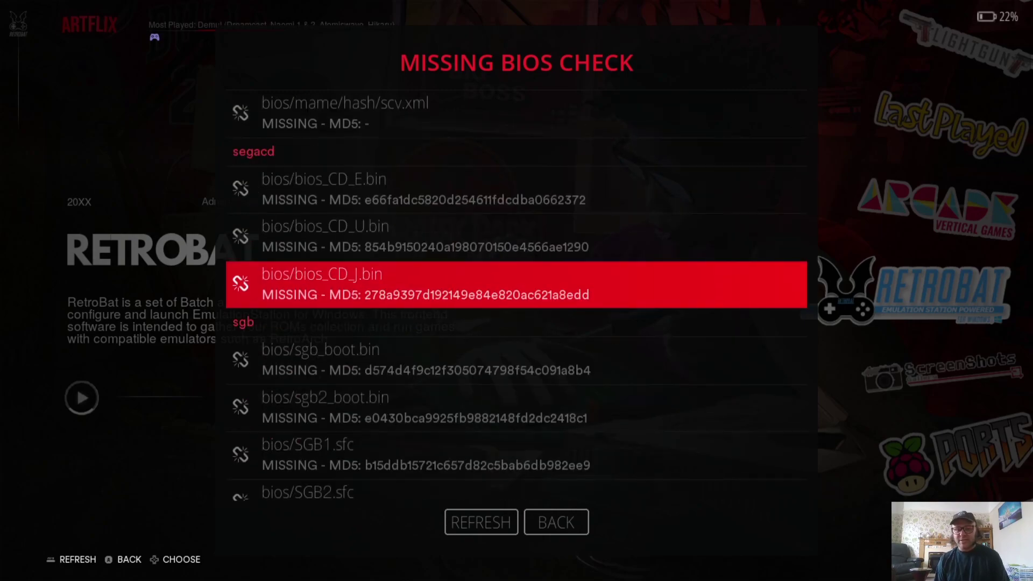
pyautogui.press('Up')
pyautogui.press('Up')
pyautogui.press('Up')
pyautogui.press('Up')
pyautogui.press('Up')
pyautogui.press('Up')
pyautogui.press('Up')
pyautogui.press('Up')
pyautogui.press('Up')
pyautogui.press('Up')
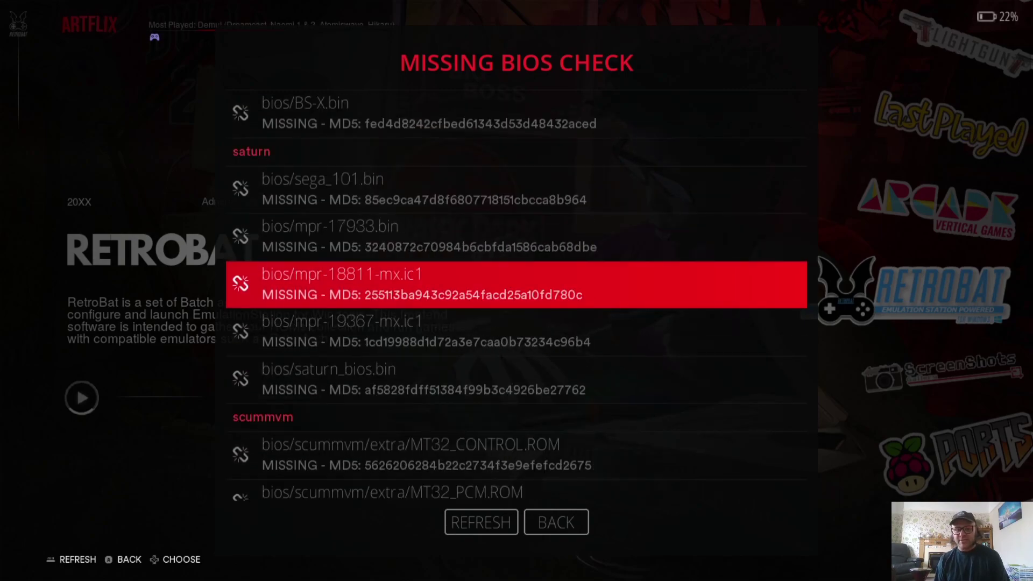
pyautogui.press('Up')
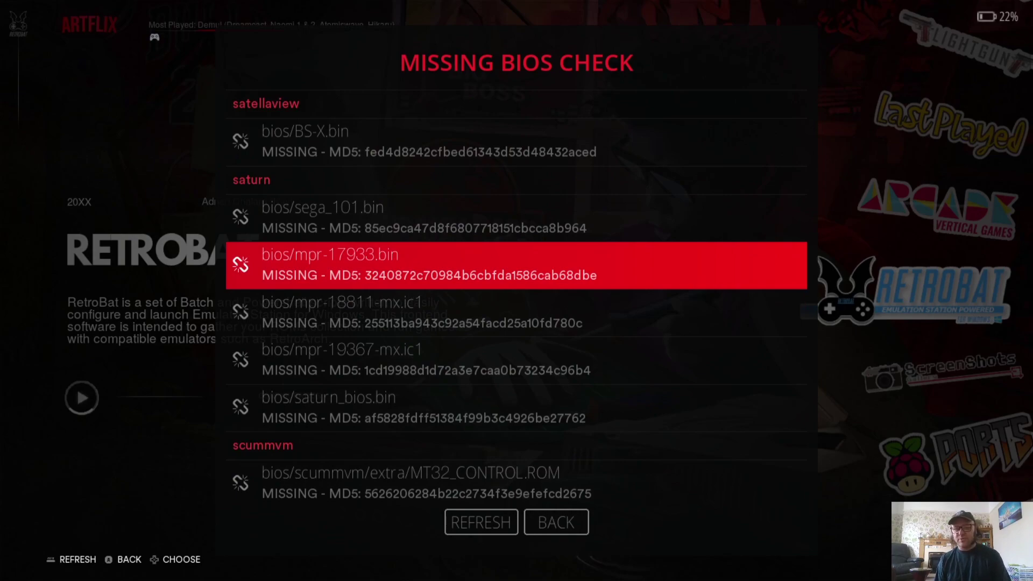
pyautogui.press('Up')
pyautogui.press('Down')
pyautogui.press('Down')
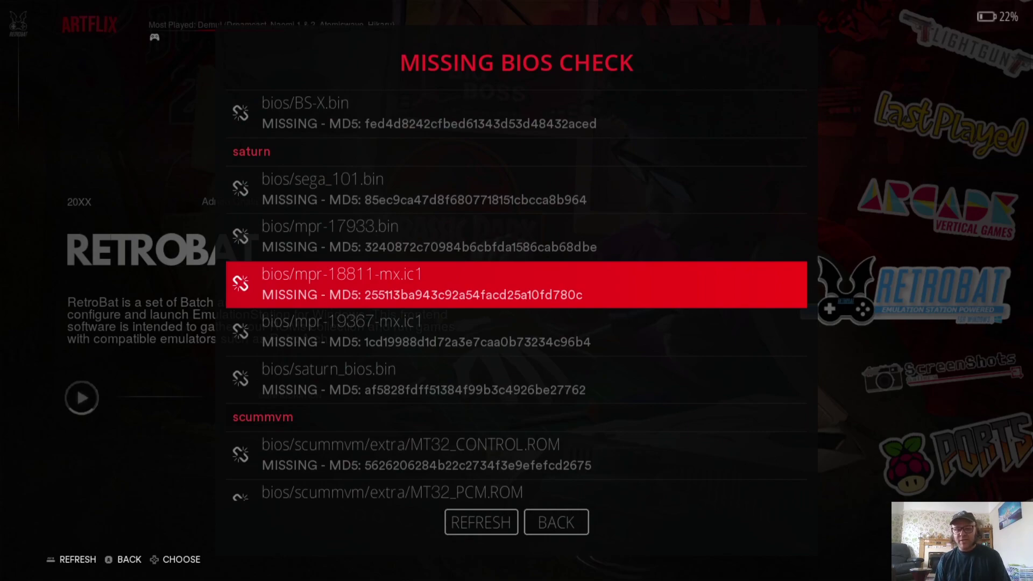
pyautogui.press('Escape')
pyautogui.press('Escape')
pyautogui.press('Escape')
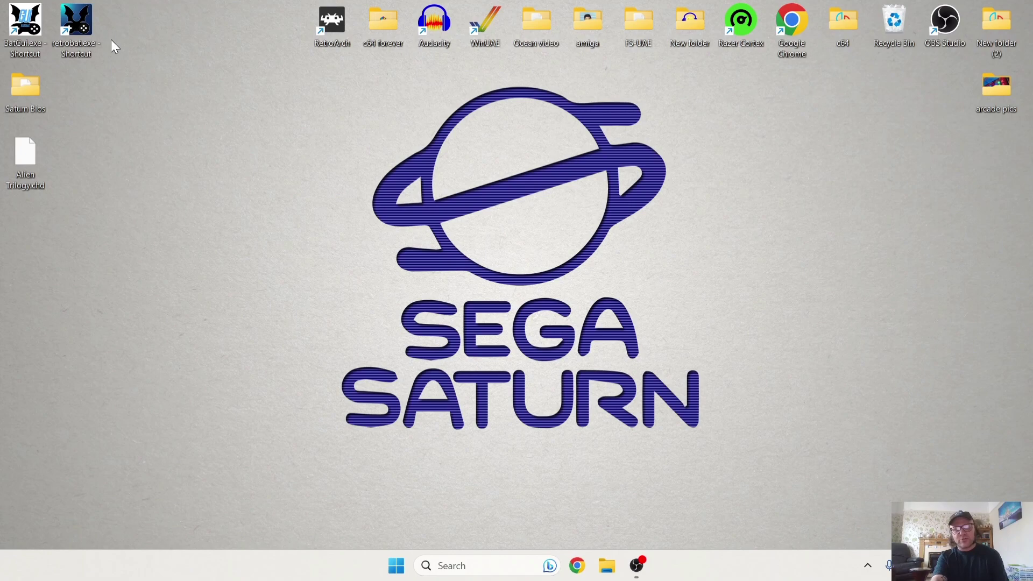
# Start and close BatGui, then select the RetroBat desktop shortcut
pyautogui.doubleClick(32, 24)
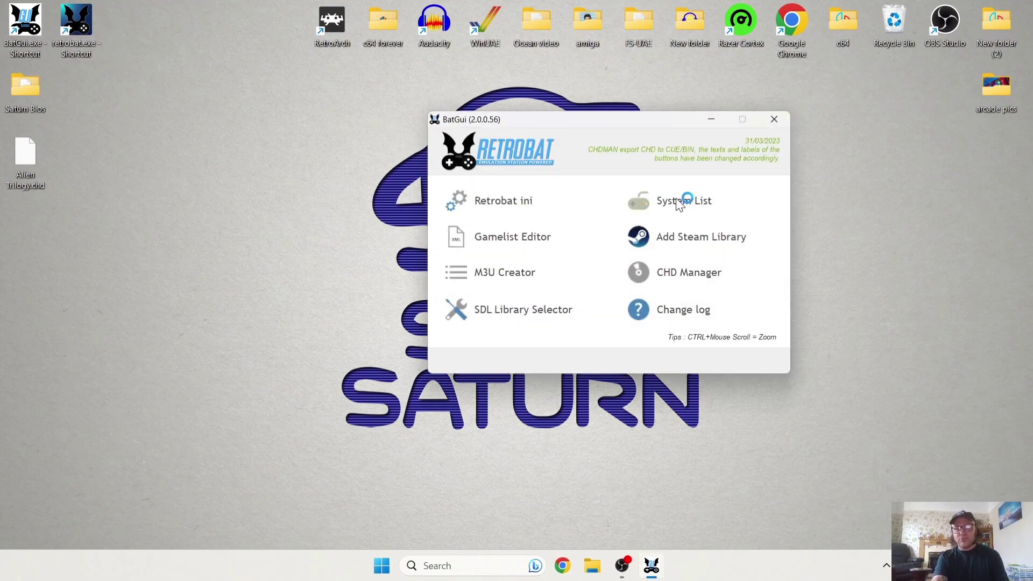
pyautogui.click(775, 119)
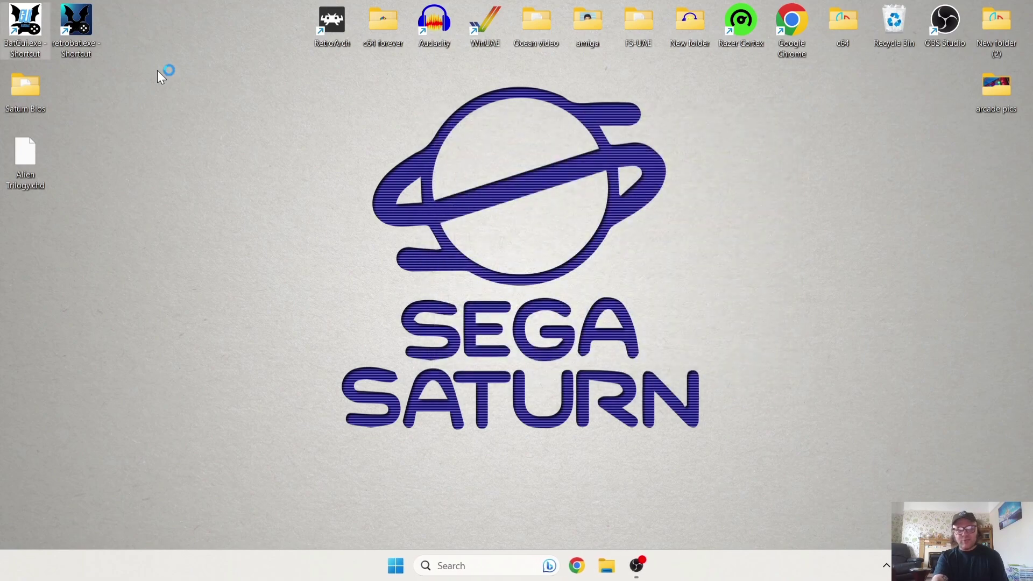
pyautogui.doubleClick(94, 50)
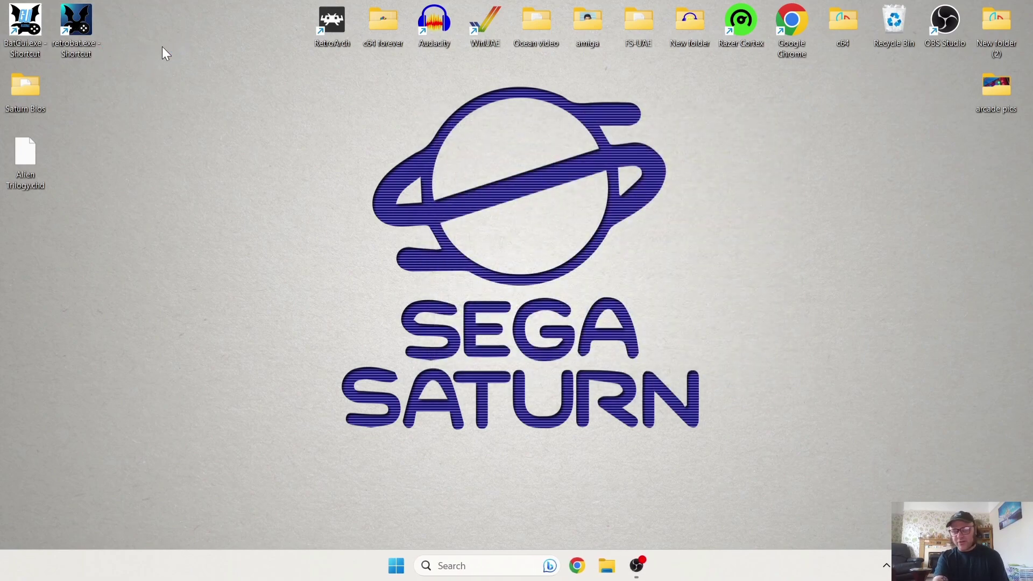
# Open the RetroBat shortcut's file location in C:\RetroBat and select BatGui.exe
pyautogui.rightClick(67, 16)
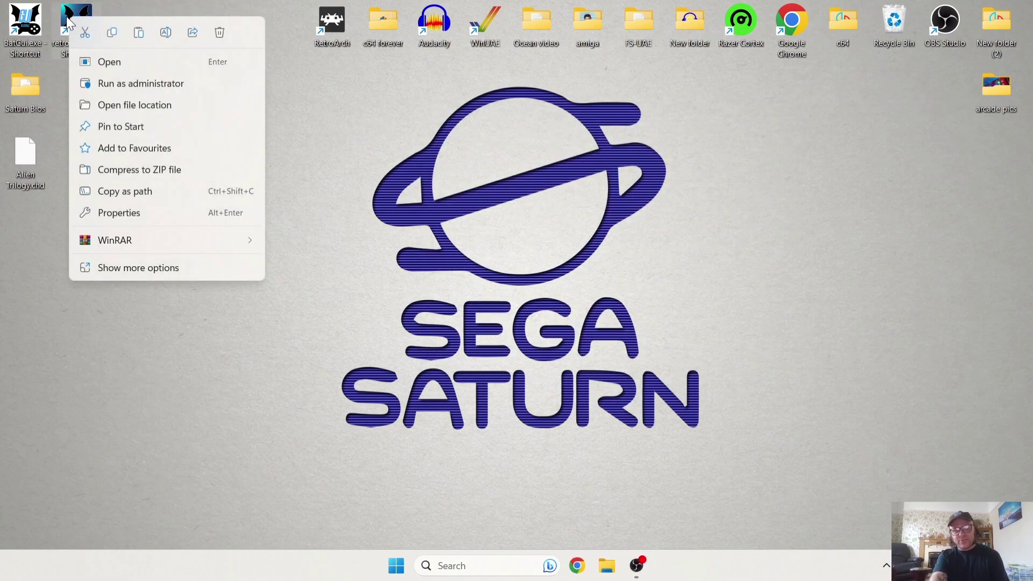
pyautogui.click(135, 106)
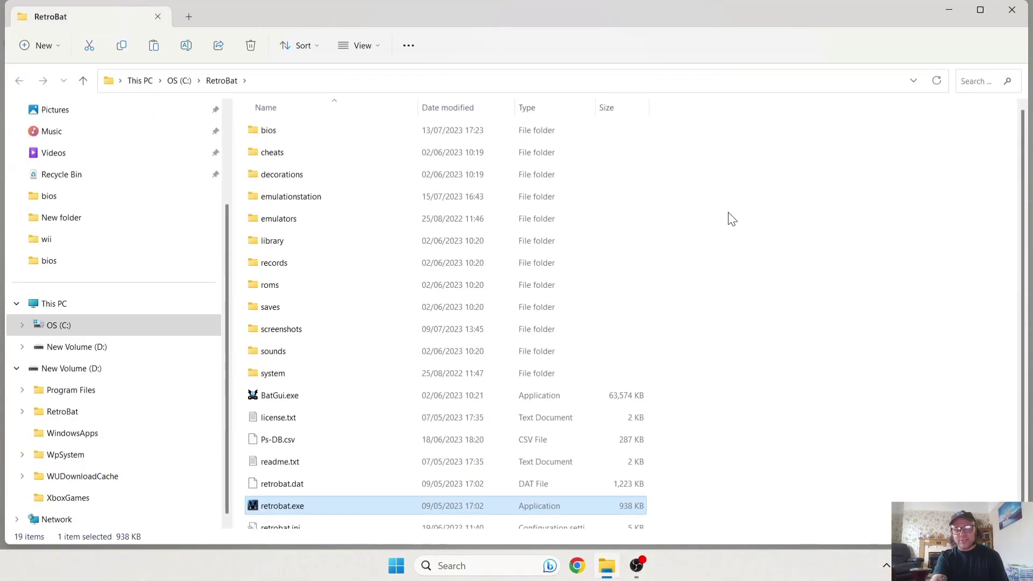
pyautogui.click(286, 396)
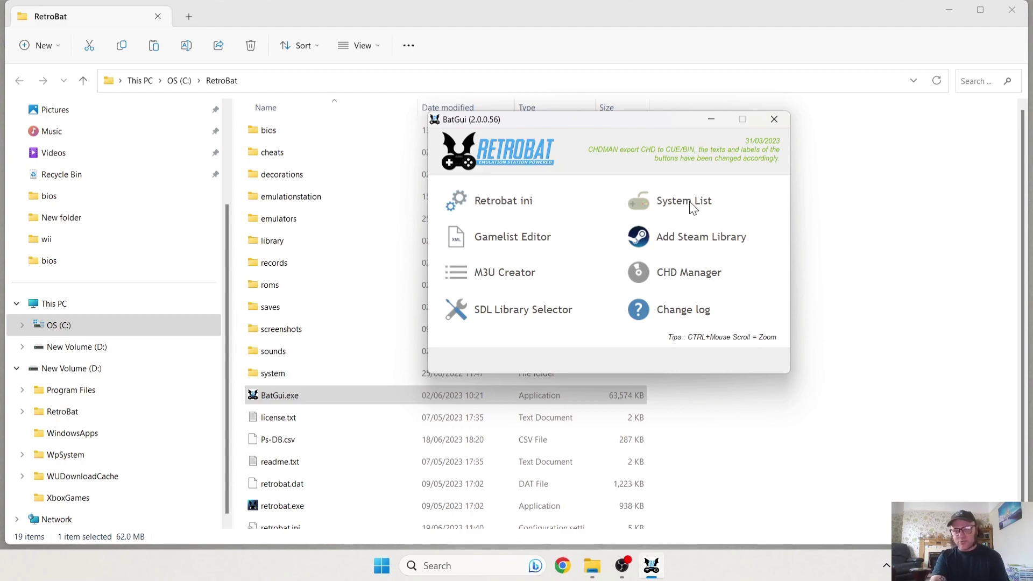
pyautogui.click(676, 200)
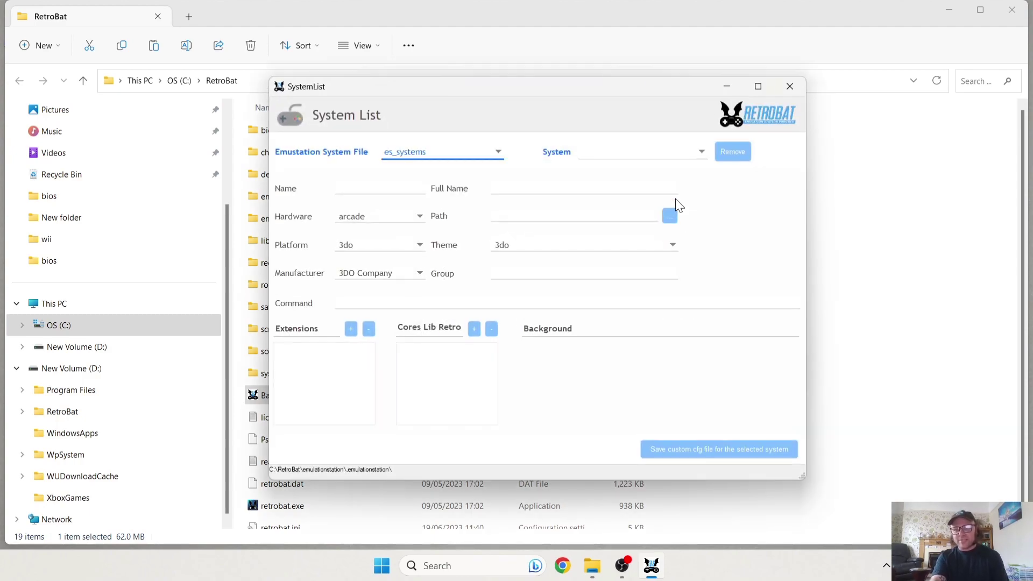
pyautogui.click(701, 153)
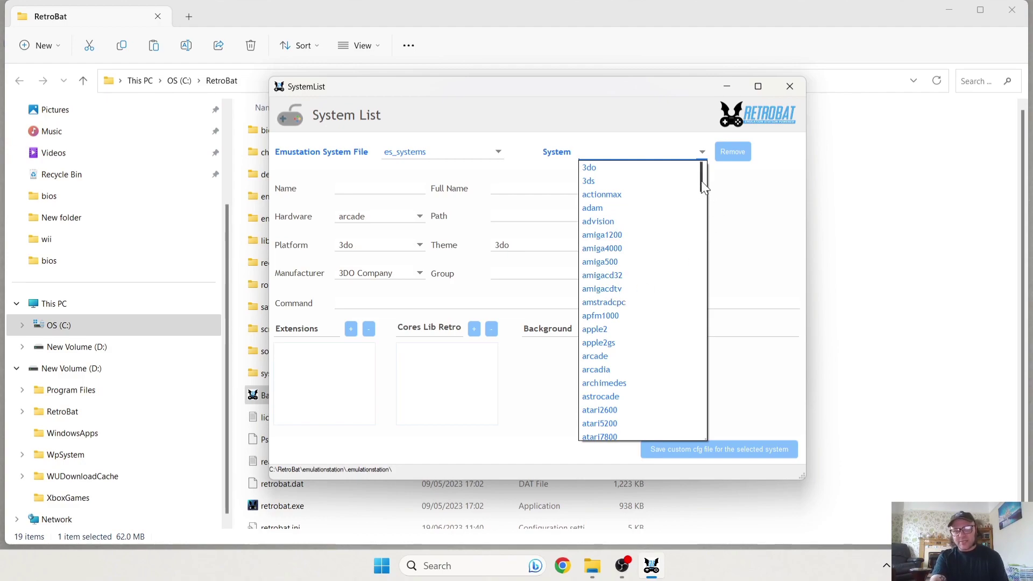
pyautogui.moveTo(702, 183); pyautogui.dragTo(722, 371)
pyautogui.click(625, 272)
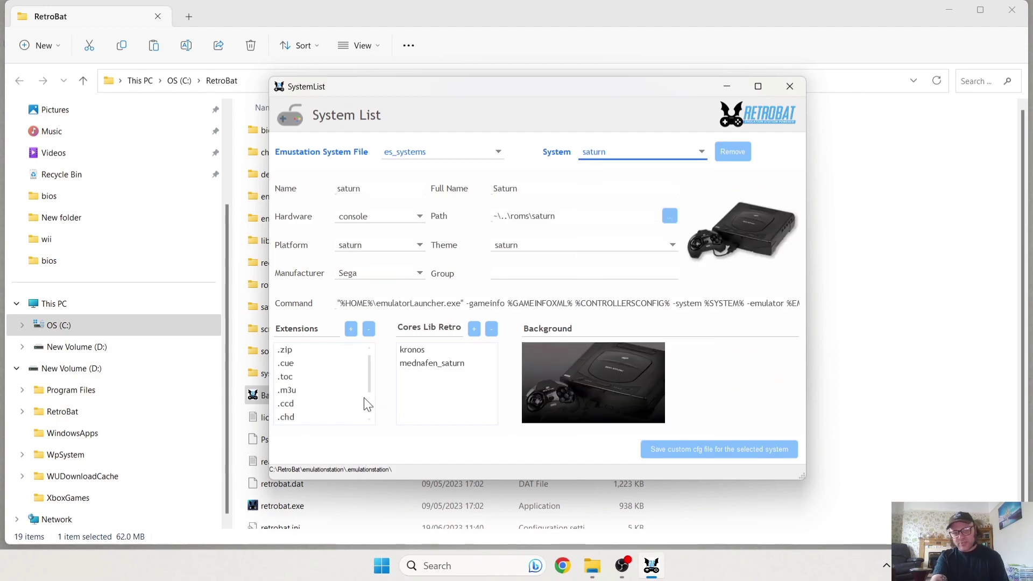
pyautogui.moveTo(370, 375); pyautogui.dragTo(370, 396)
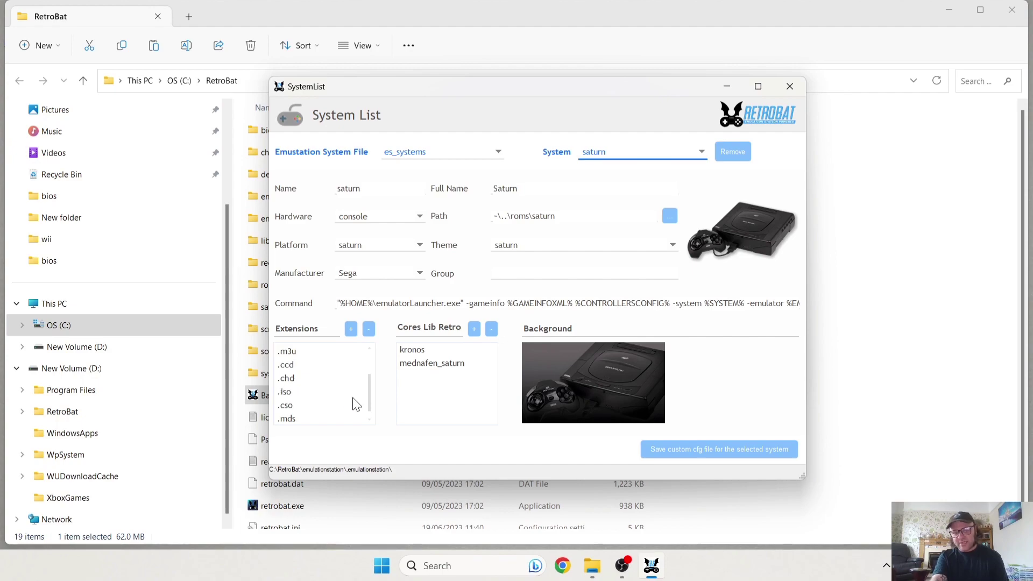
pyautogui.moveTo(373, 400); pyautogui.dragTo(371, 347)
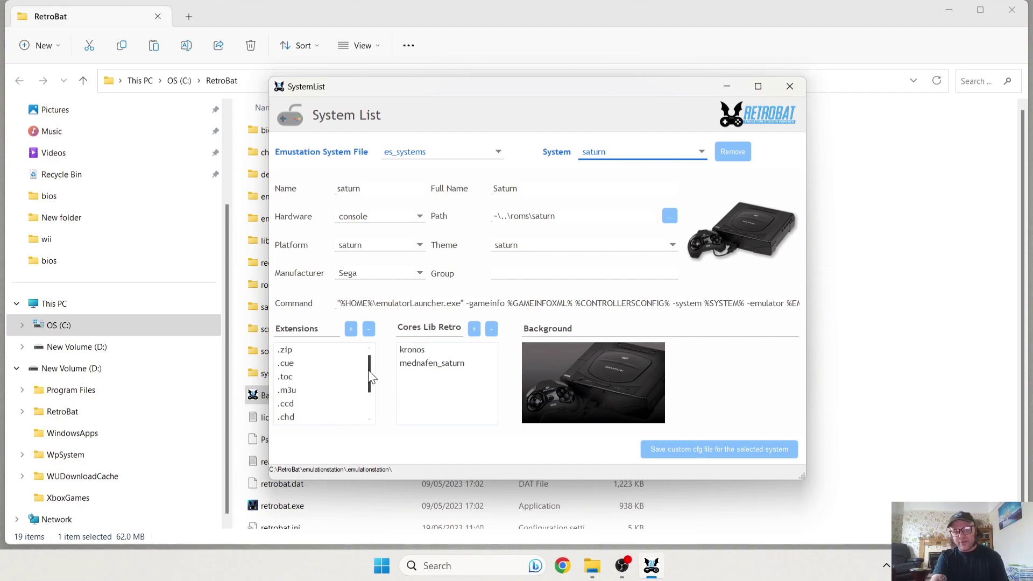
pyautogui.moveTo(370, 370); pyautogui.dragTo(371, 331)
pyautogui.moveTo(373, 370); pyautogui.dragTo(376, 408)
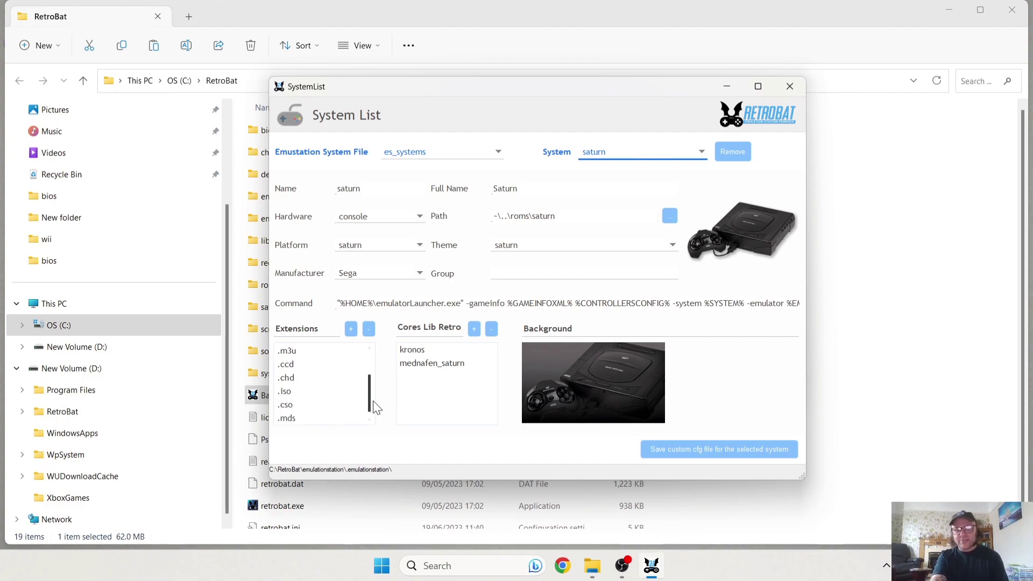
pyautogui.click(790, 87)
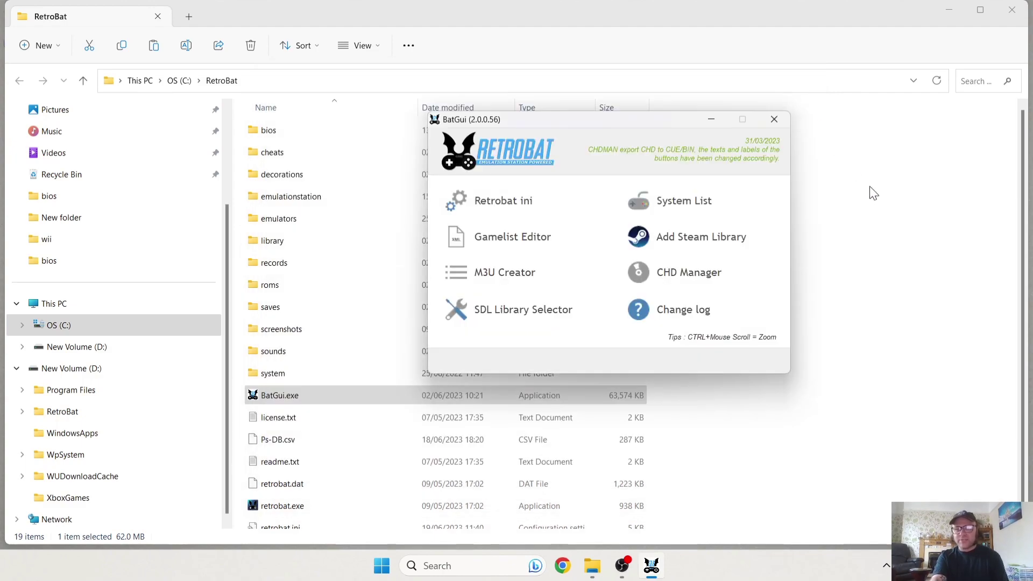
# Copy the five Saturn BIOS files from the desktop Saturn Bios folder into C:\RetroBat\bios
pyautogui.click(774, 116)
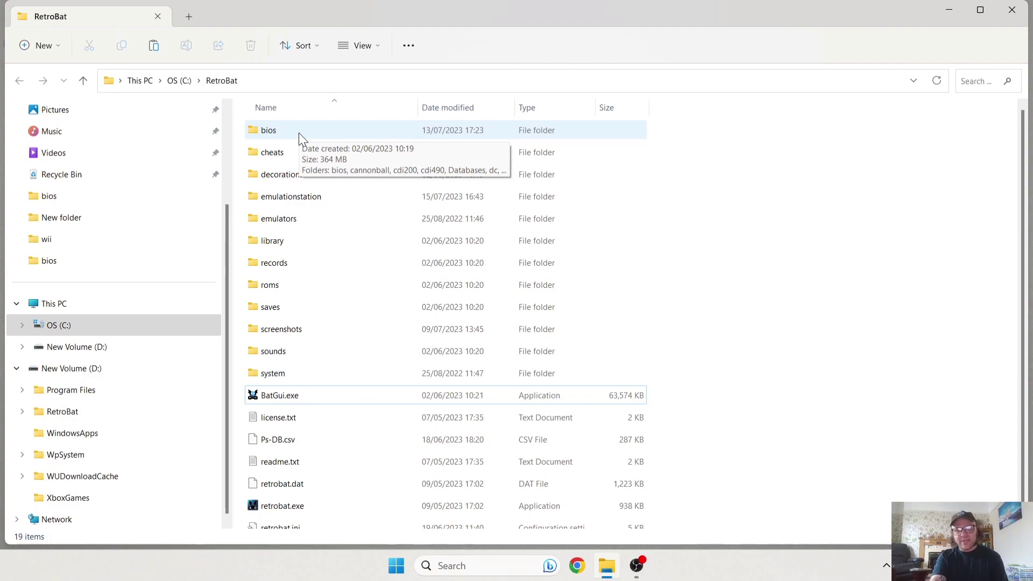
pyautogui.doubleClick(299, 133)
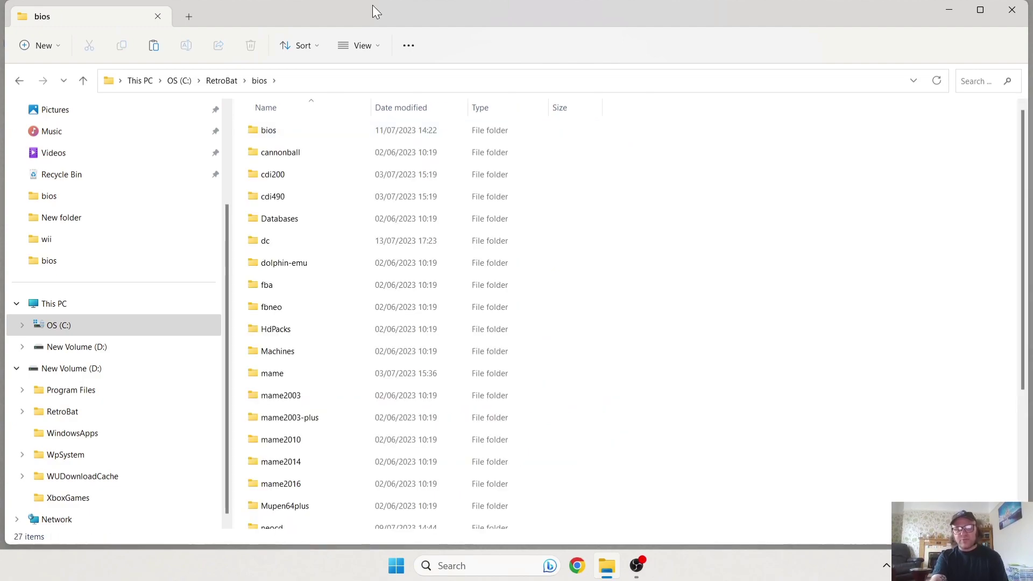
pyautogui.moveTo(376, 11); pyautogui.dragTo(645, 14)
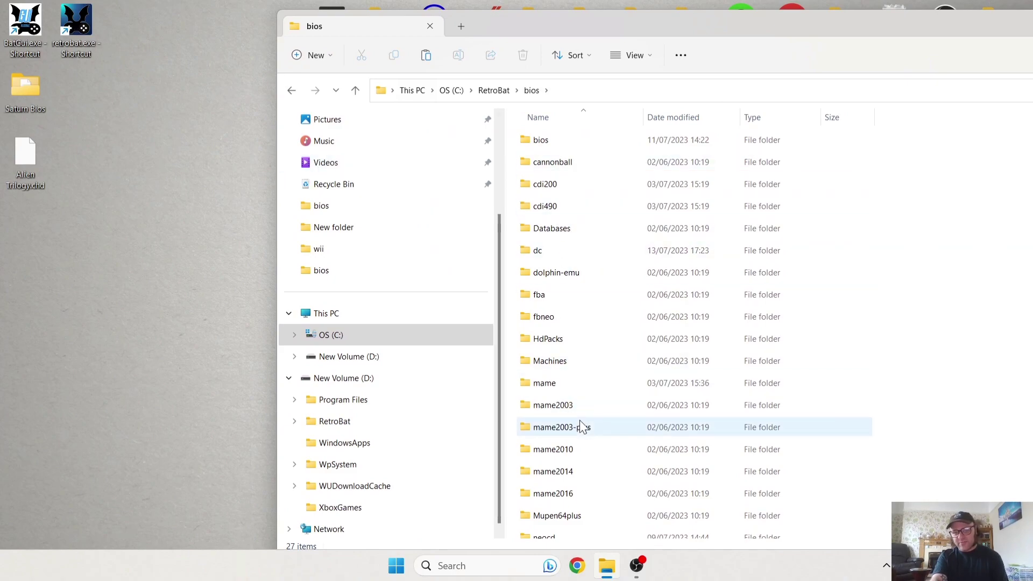
pyautogui.doubleClick(25, 88)
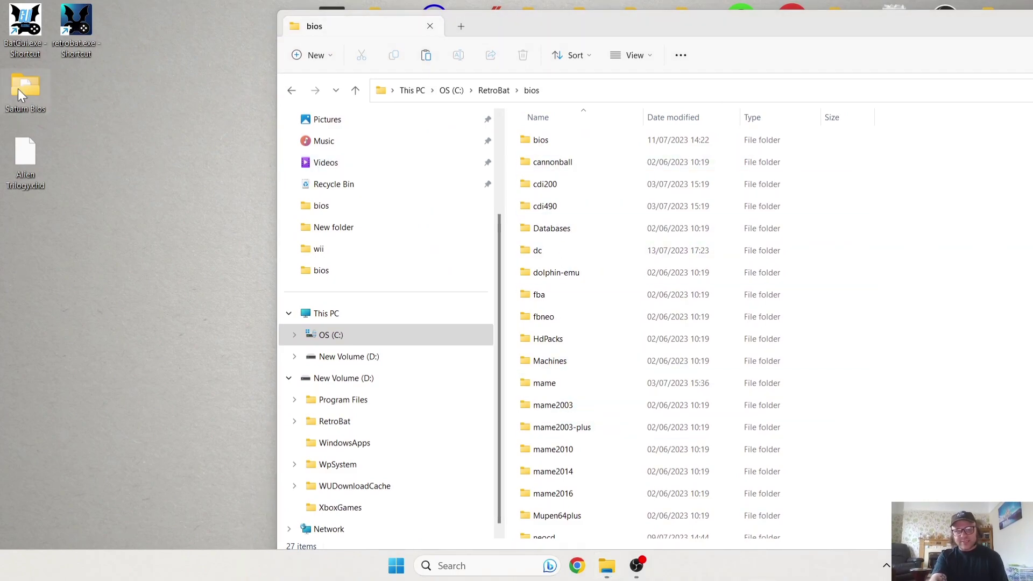
pyautogui.moveTo(415, 5); pyautogui.dragTo(967, 131)
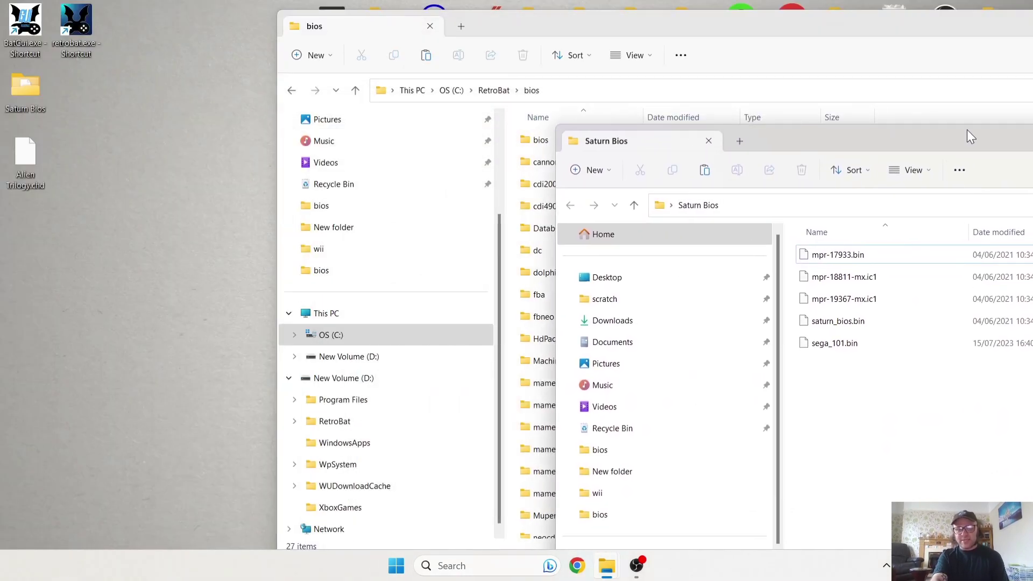
pyautogui.moveTo(873, 388); pyautogui.dragTo(506, 267)
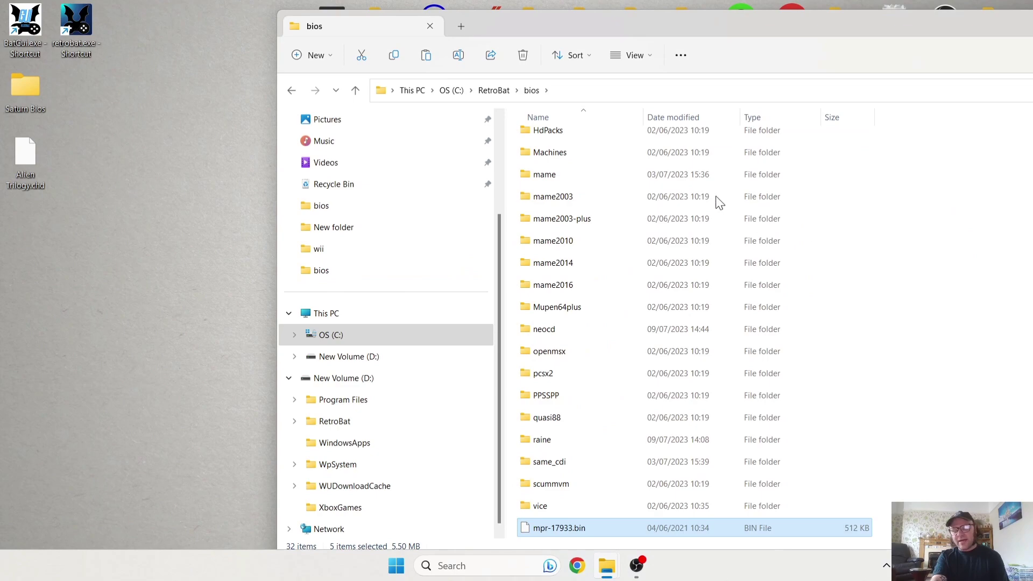
# Move Alien Trilogy.chd from the desktop into C:\RetroBat\roms\saturn
pyautogui.doubleClick(907, 30)
pyautogui.hotkey('alt', 'Up')
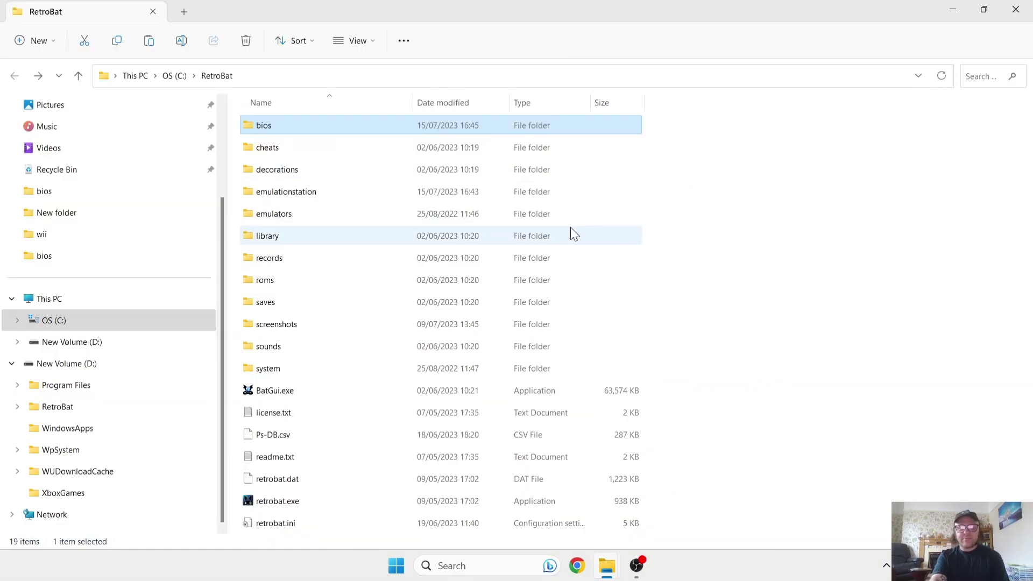
pyautogui.doubleClick(379, 285)
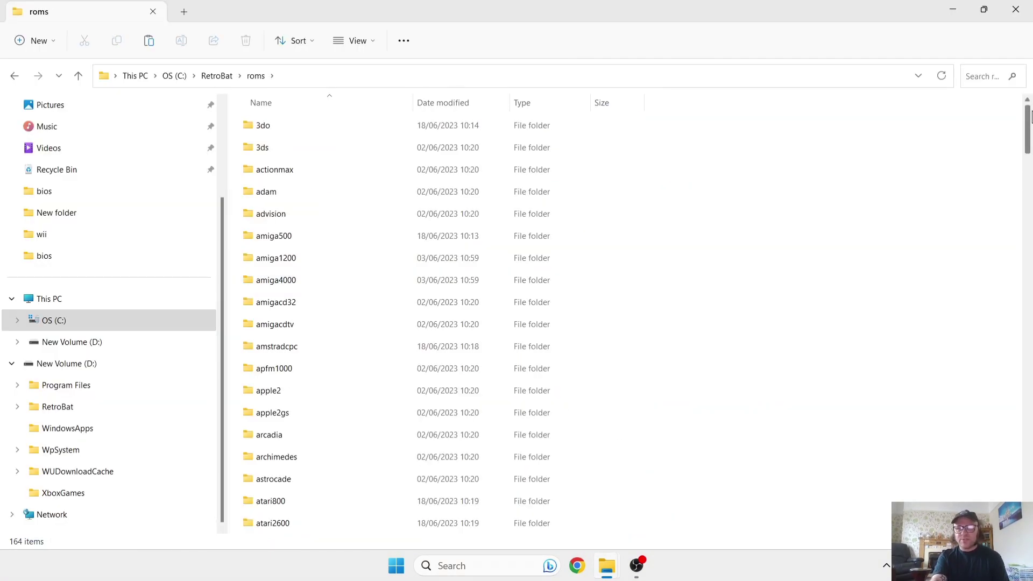
pyautogui.moveTo(1028, 119); pyautogui.dragTo(1030, 404)
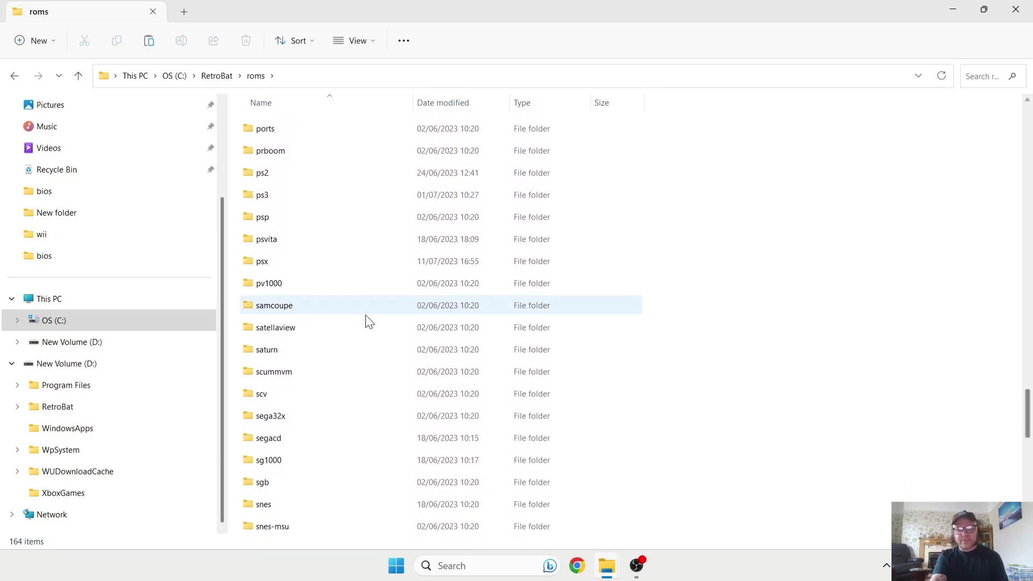
pyautogui.doubleClick(362, 357)
pyautogui.moveTo(256, 12); pyautogui.dragTo(494, 51)
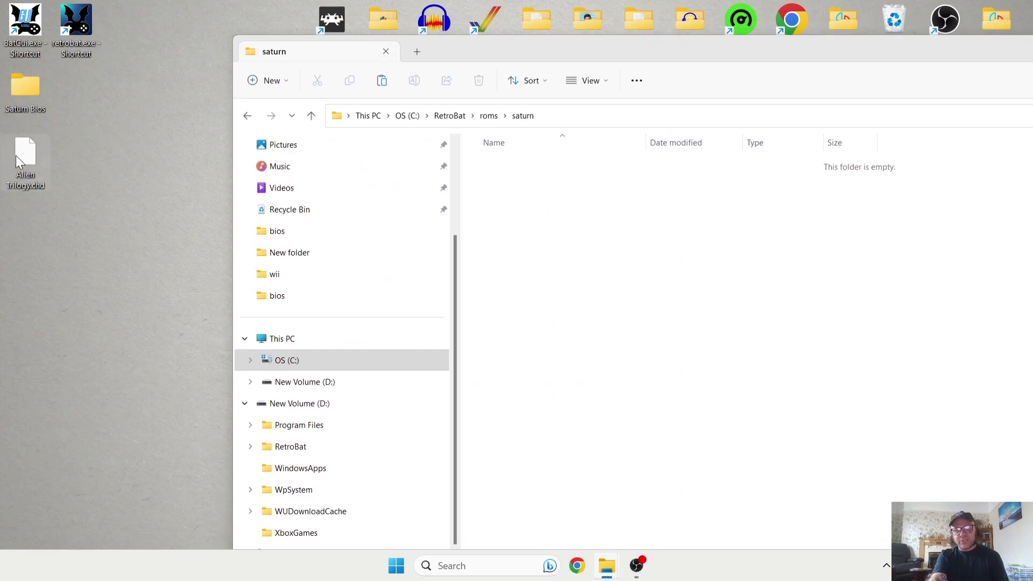
pyautogui.moveTo(19, 162); pyautogui.dragTo(567, 260)
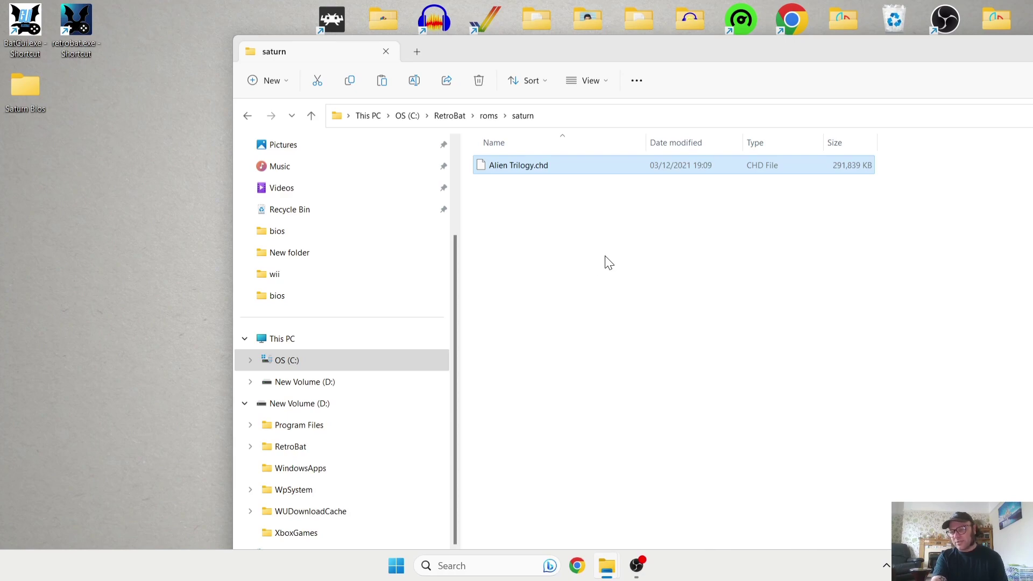
pyautogui.click(571, 261)
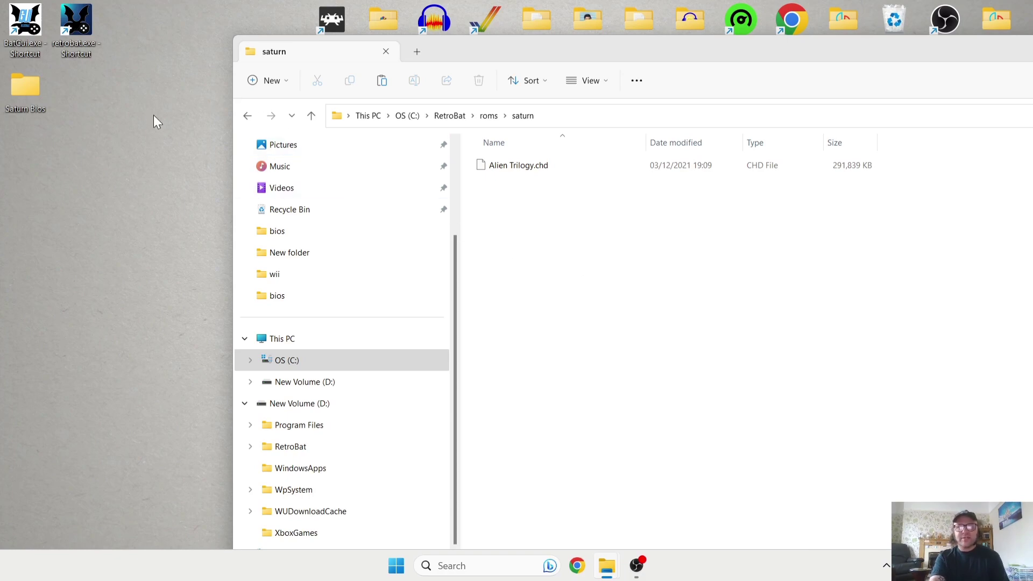
# Move the Explorer windows aside and close the Saturn Bios window
pyautogui.moveTo(794, 53); pyautogui.dragTo(533, 76)
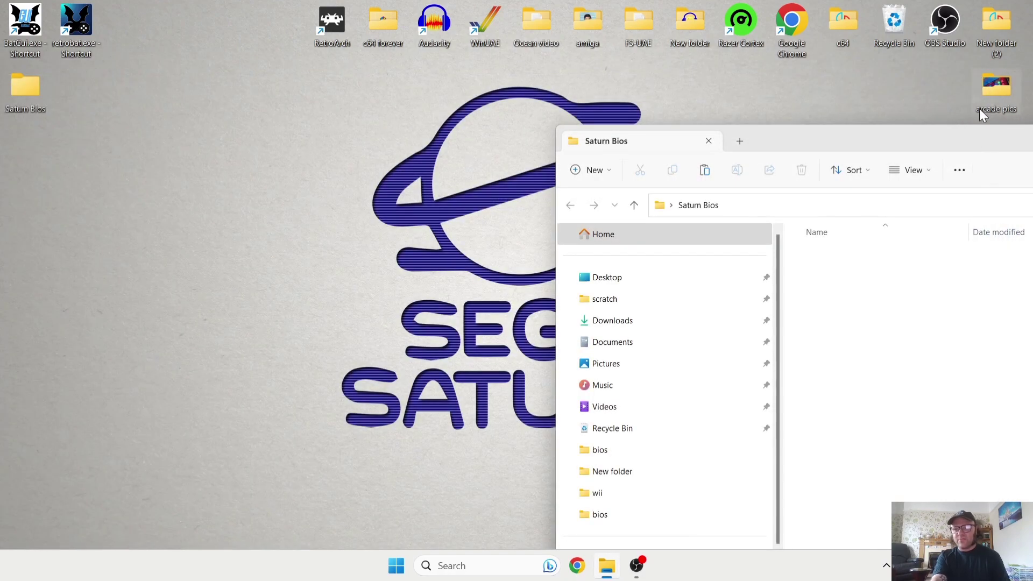
pyautogui.moveTo(986, 144); pyautogui.dragTo(374, 168)
pyautogui.click(953, 158)
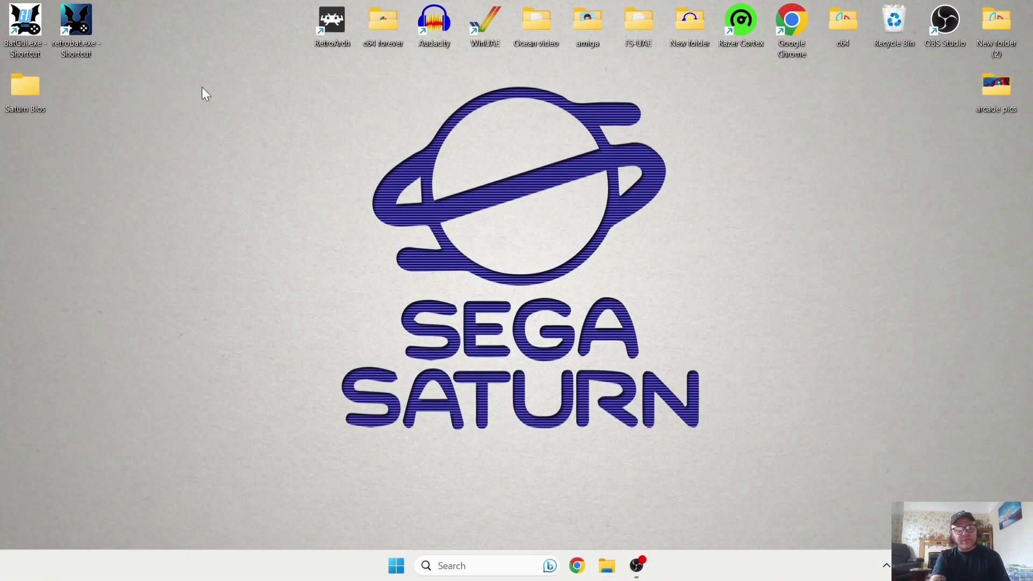
# Relaunch RetroBat, enter the Sega Saturn game list, and open the main menu
pyautogui.doubleClick(69, 29)
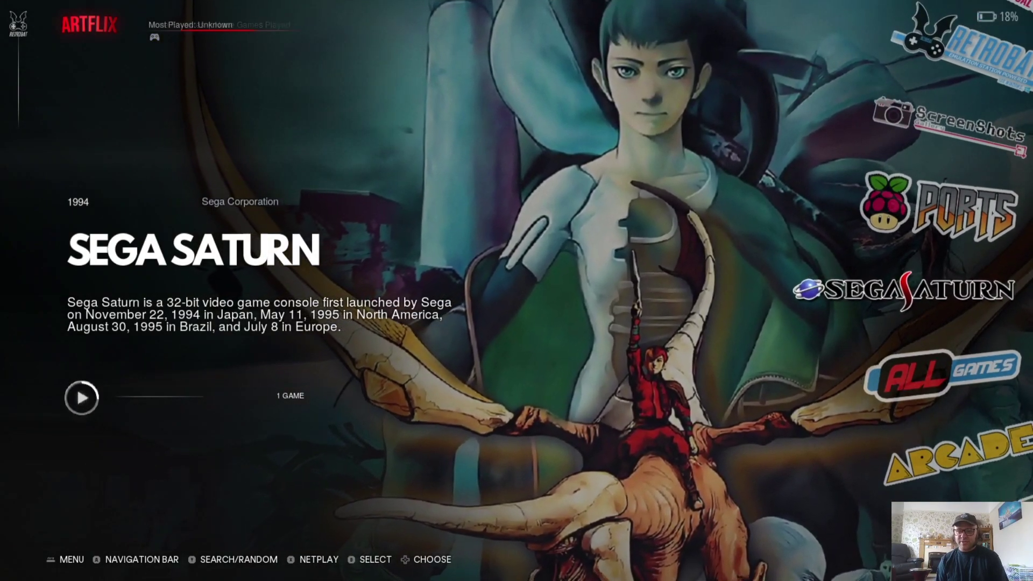
pyautogui.press('Return')
pyautogui.press('Escape')
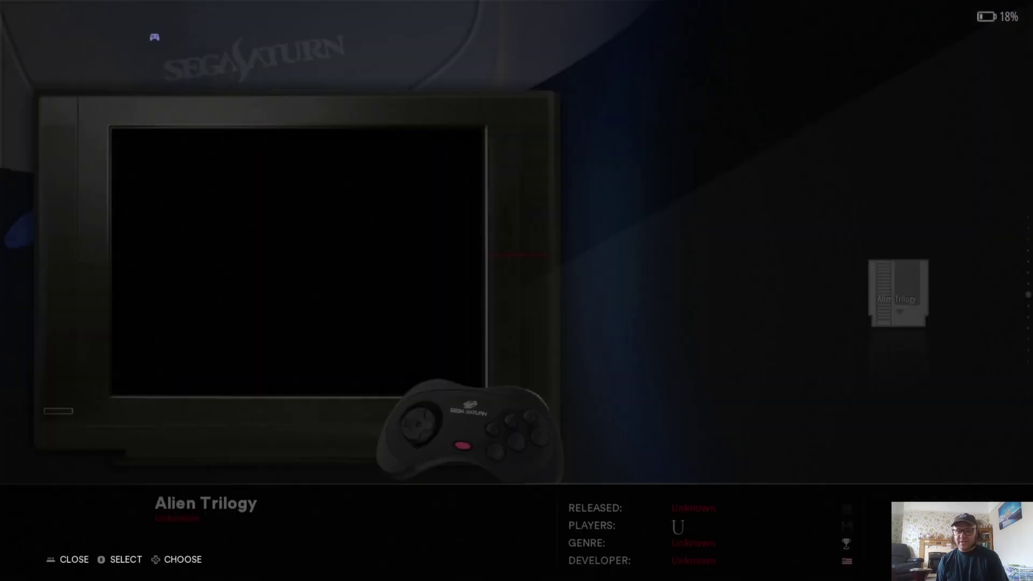
pyautogui.press('Up')
pyautogui.press('Up')
pyautogui.press('Up')
pyautogui.press('Up')
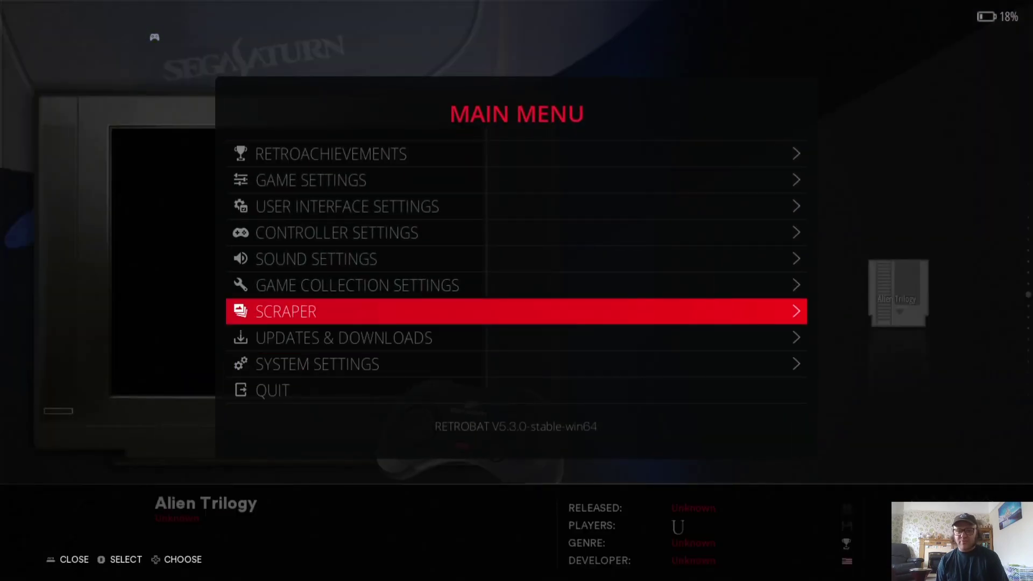
# Scrape Alien Trilogy's art and details with Scraper > Scrape Now
pyautogui.press('Return')
pyautogui.press('Up')
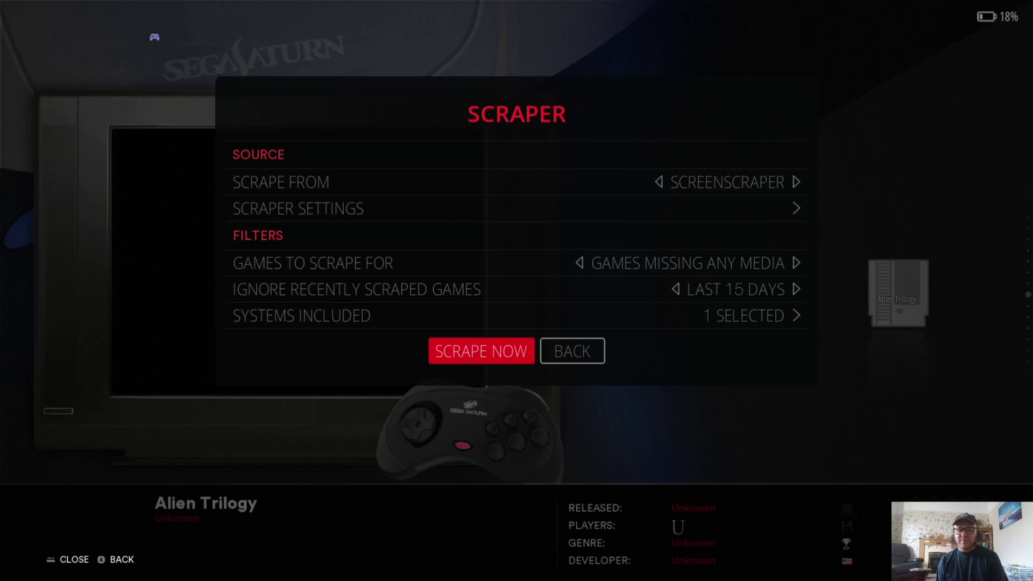
pyautogui.press('Return')
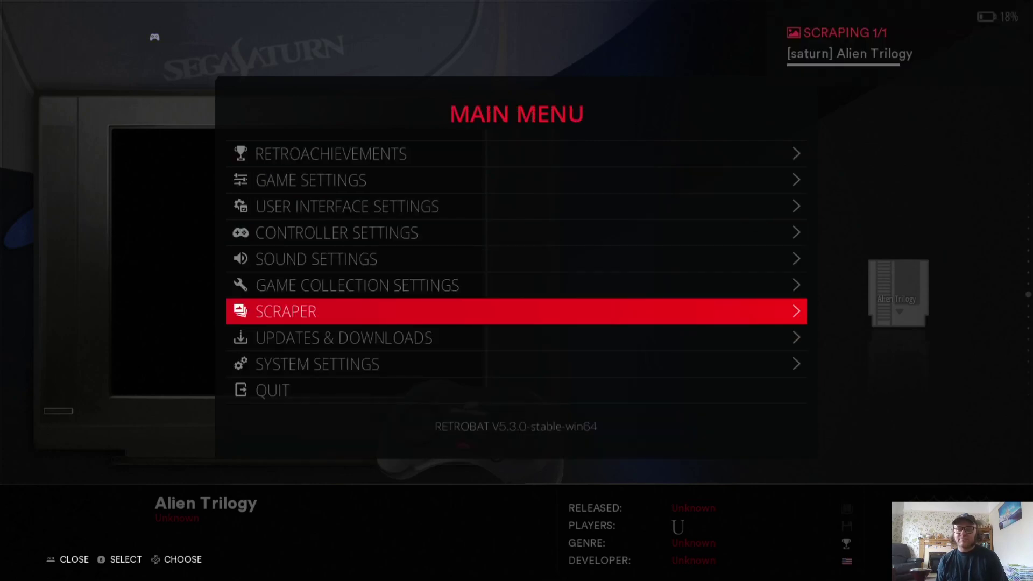
pyautogui.press('Up')
pyautogui.press('Up')
pyautogui.press('Up')
pyautogui.press('Up')
pyautogui.press('Up')
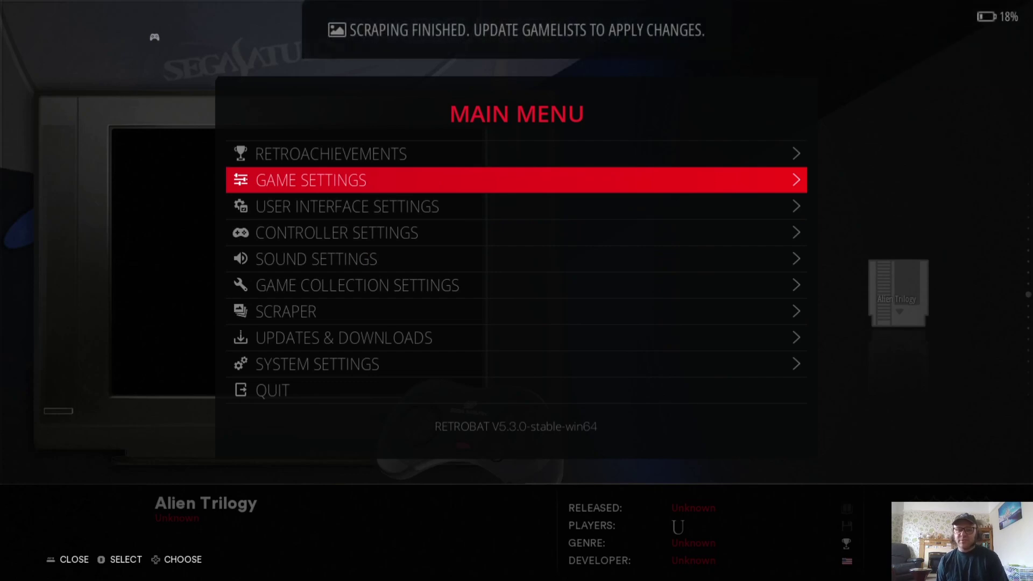
# Update the gamelists from Game Settings, then bring up the game's View Options
pyautogui.press('Return')
pyautogui.press('Return')
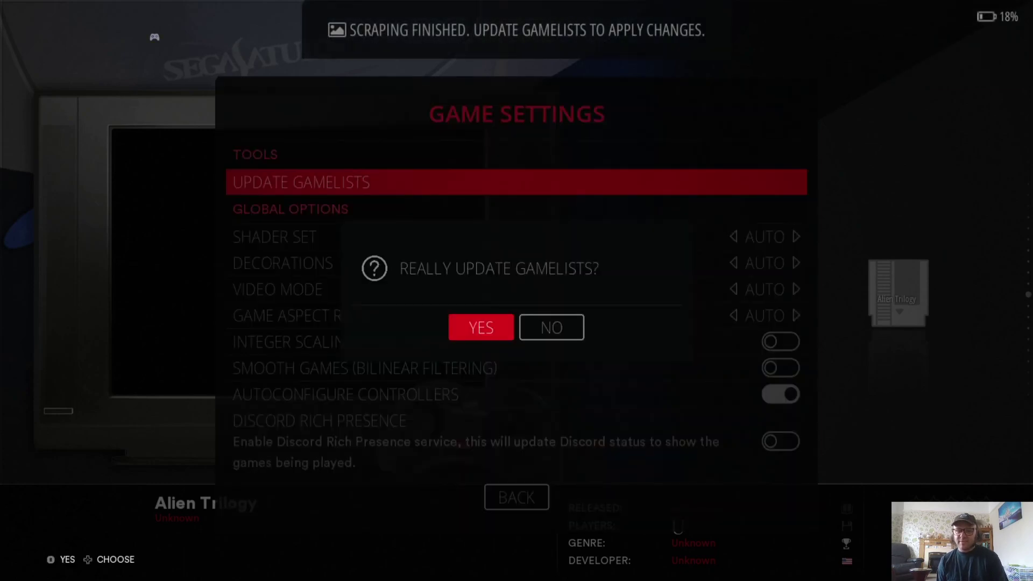
pyautogui.press('Return')
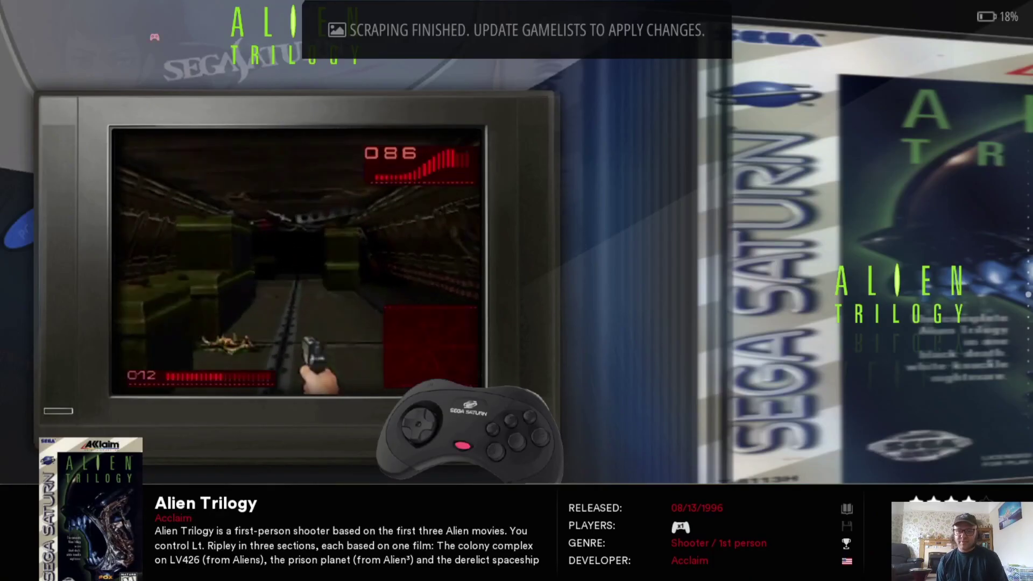
pyautogui.press('F1')
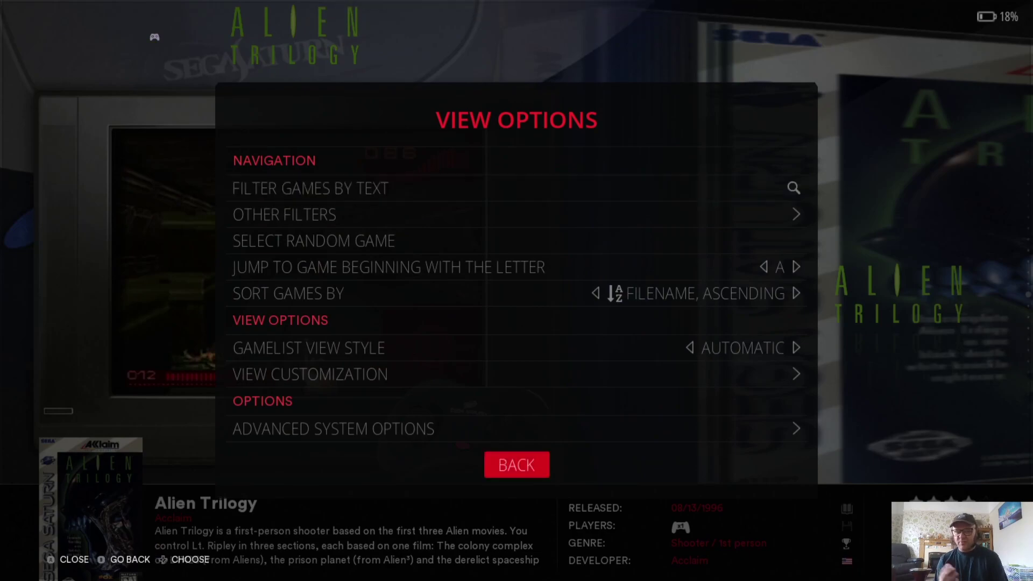
# Browse the Kronos and Mednafen Saturn emulators, keep Auto, and launch Alien Trilogy
pyautogui.press('Up')
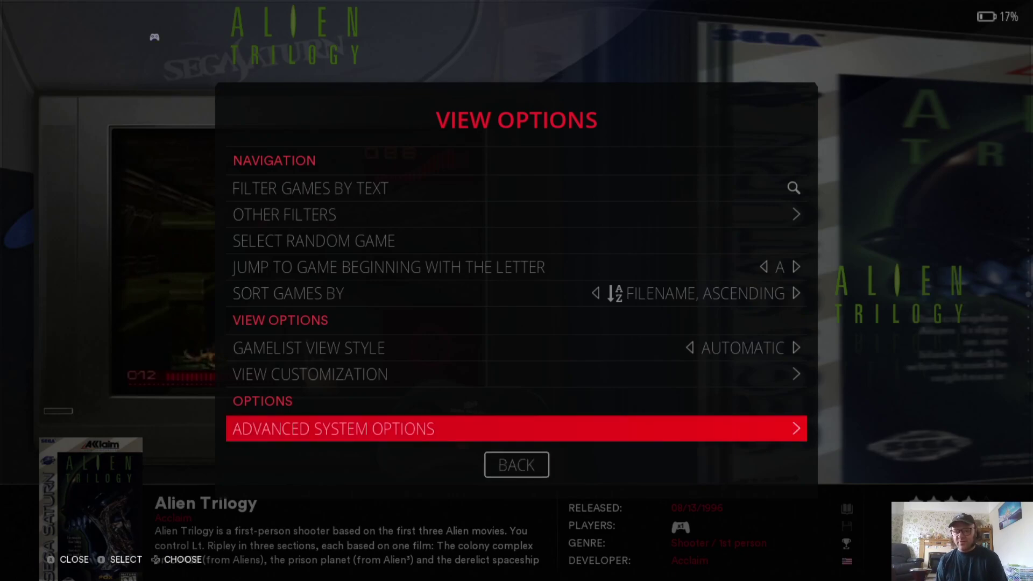
pyautogui.press('Return')
pyautogui.press('Return')
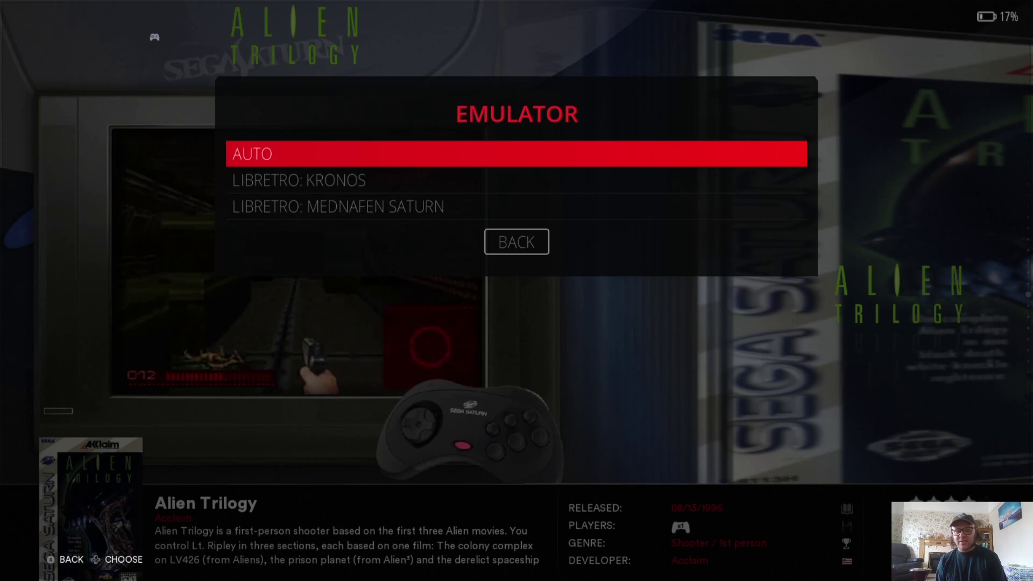
pyautogui.press('Down')
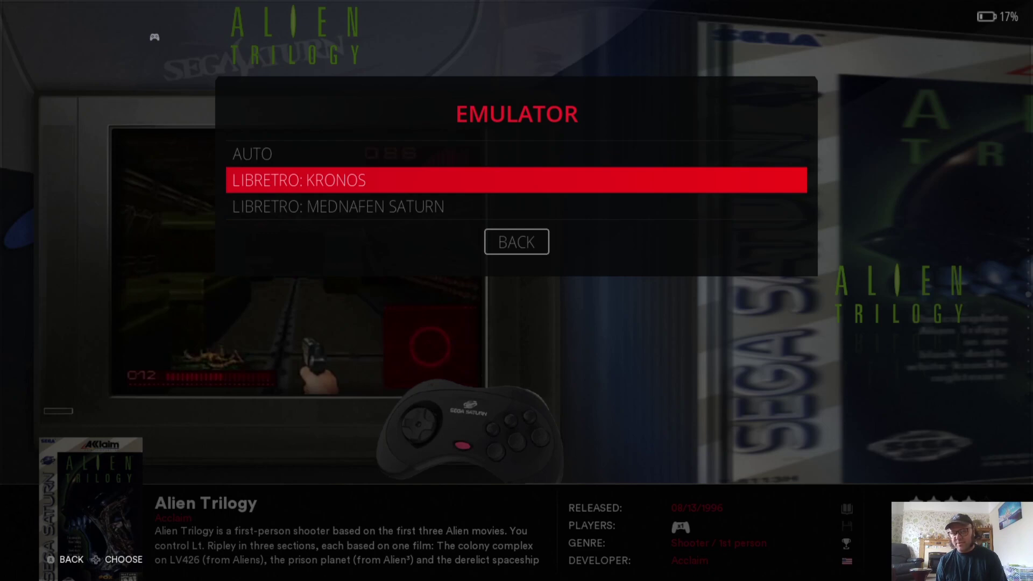
pyautogui.press('Down')
pyautogui.press('Up')
pyautogui.press('Up')
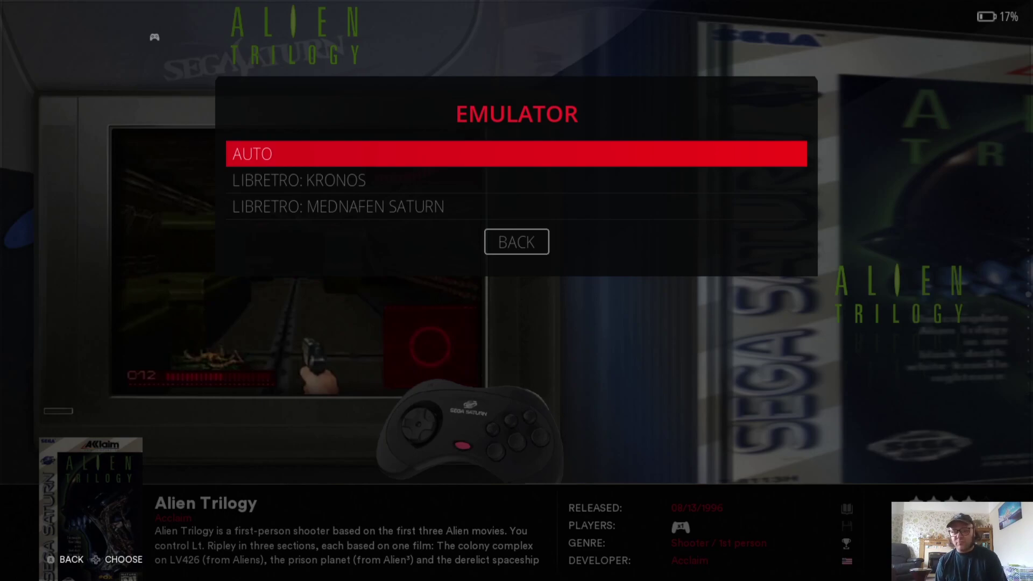
pyautogui.press('Down')
pyautogui.press('Return')
pyautogui.press('Down')
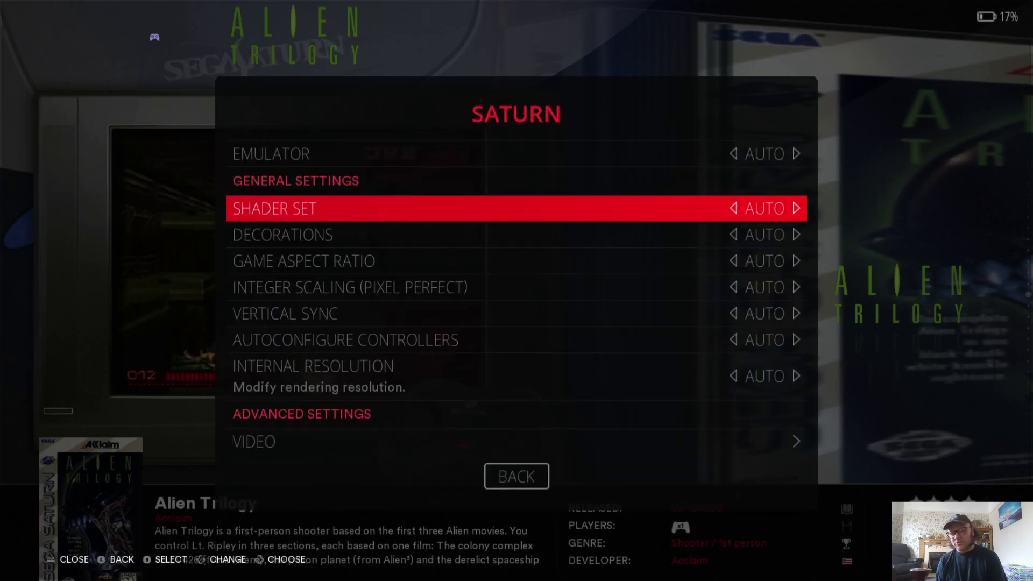
pyautogui.press('Escape')
pyautogui.press('Escape')
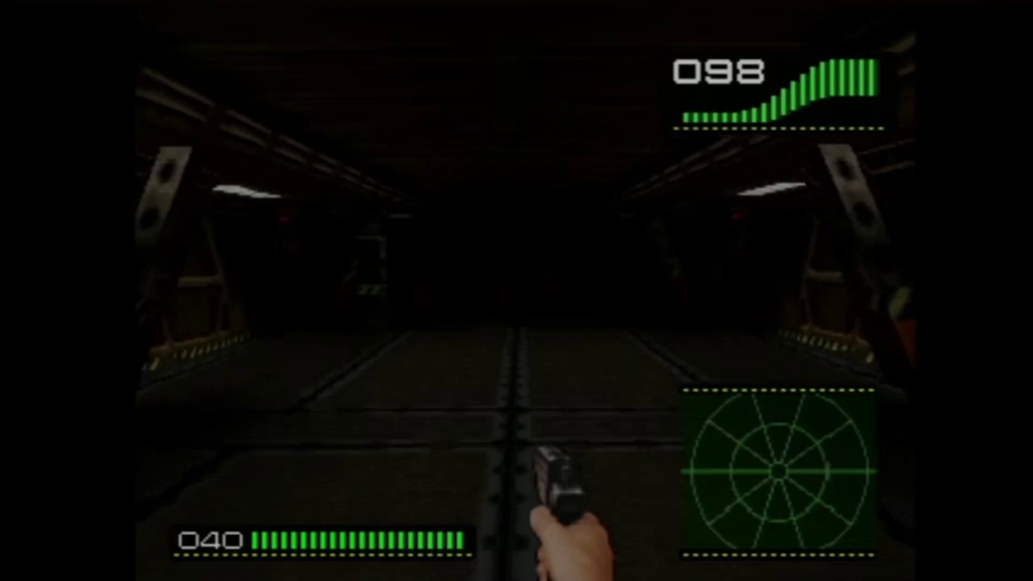
# Use the wall panels to power and open the first two doors in Alien Trilogy
pyautogui.press('Left')
pyautogui.press('space')
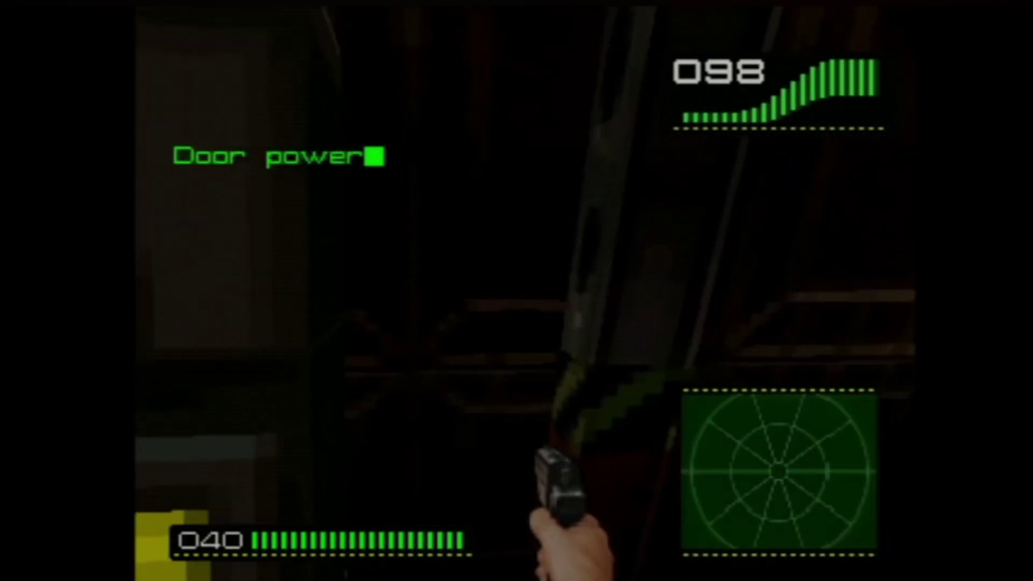
pyautogui.press('Right')
pyautogui.press('Up')
pyautogui.press('space')
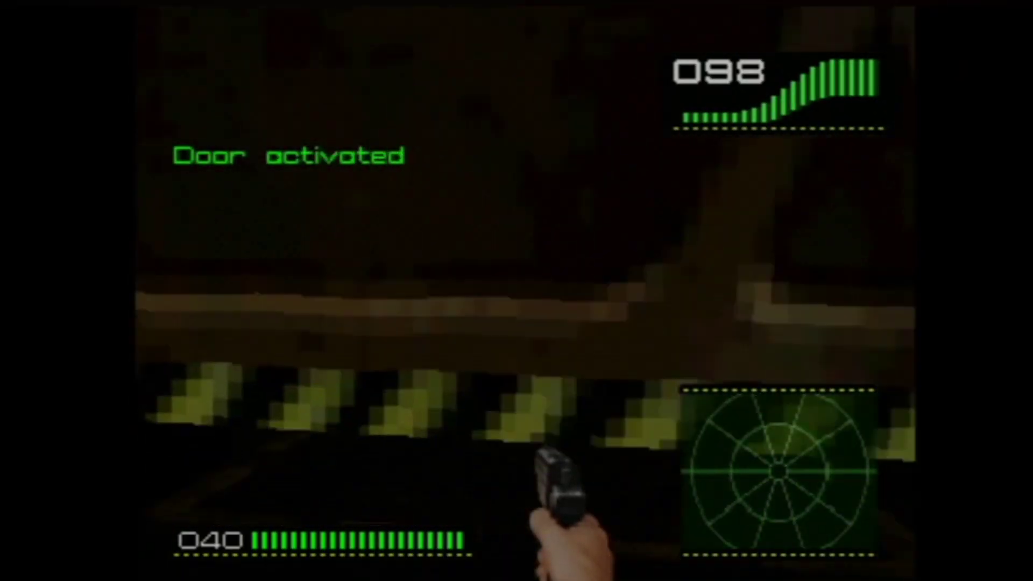
pyautogui.press('Up')
pyautogui.press('space')
pyautogui.press('Right')
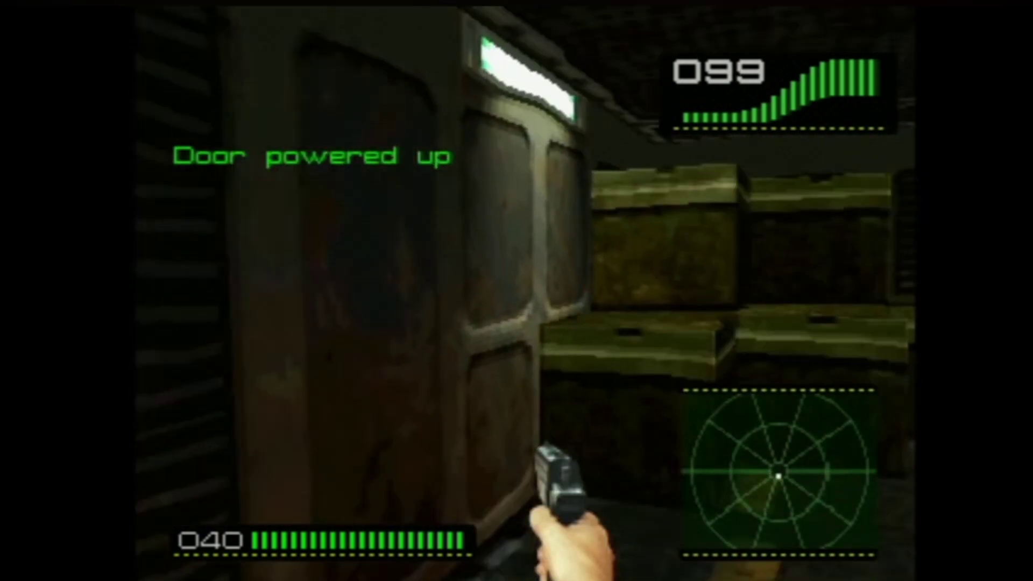
pyautogui.press('Up')
# Shoot the facehugger and red barrels, then exit to the game list's View Options
pyautogui.press('ctrl')
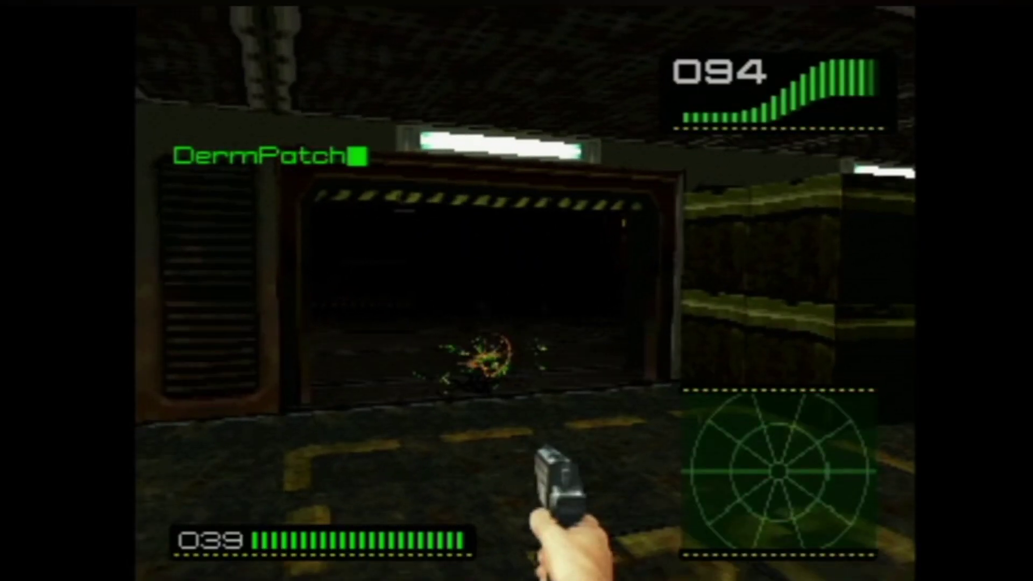
pyautogui.press('Up')
pyautogui.press('Up')
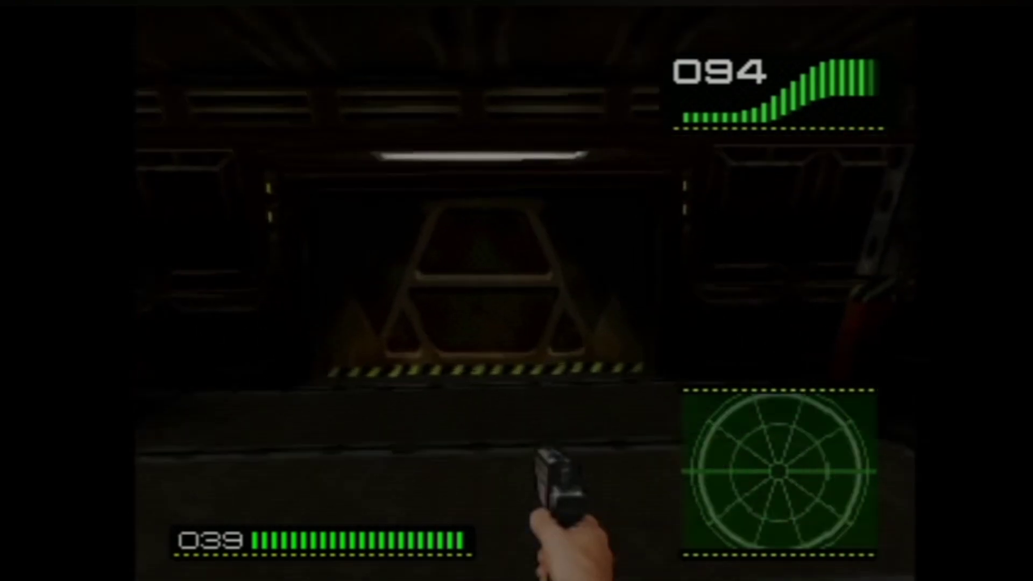
pyautogui.press('space')
pyautogui.press('Up')
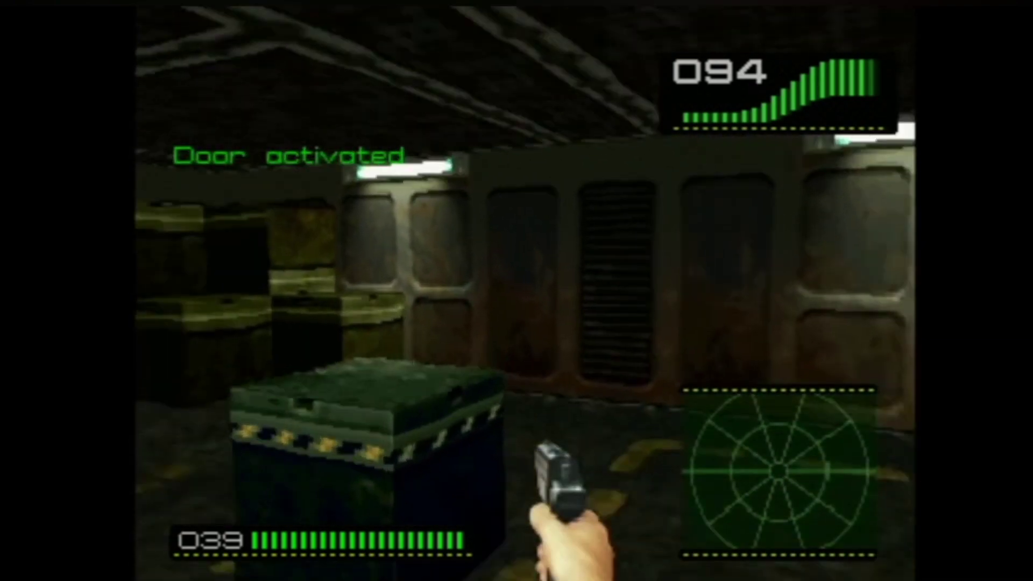
pyautogui.press('Left')
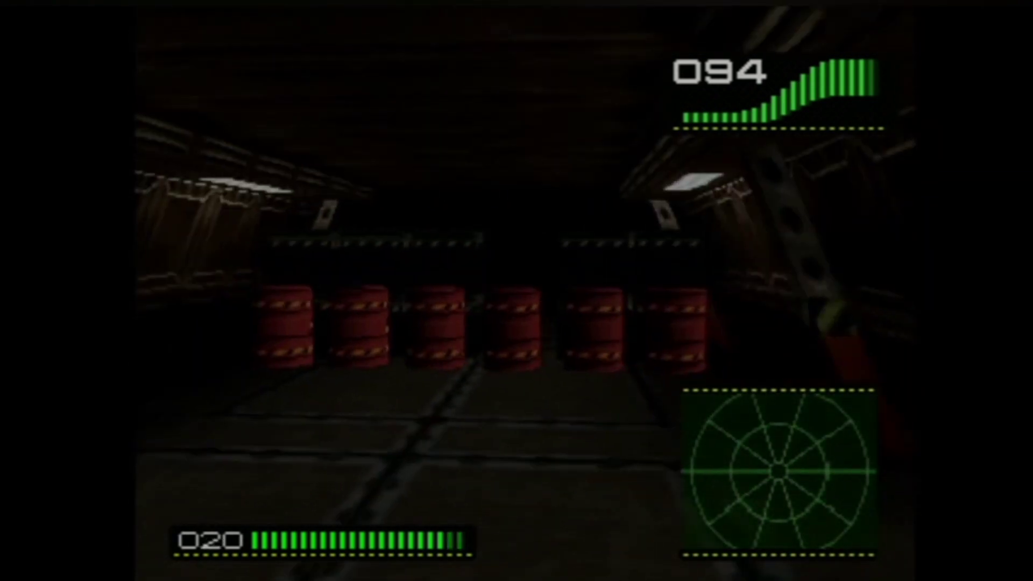
pyautogui.press('ctrl')
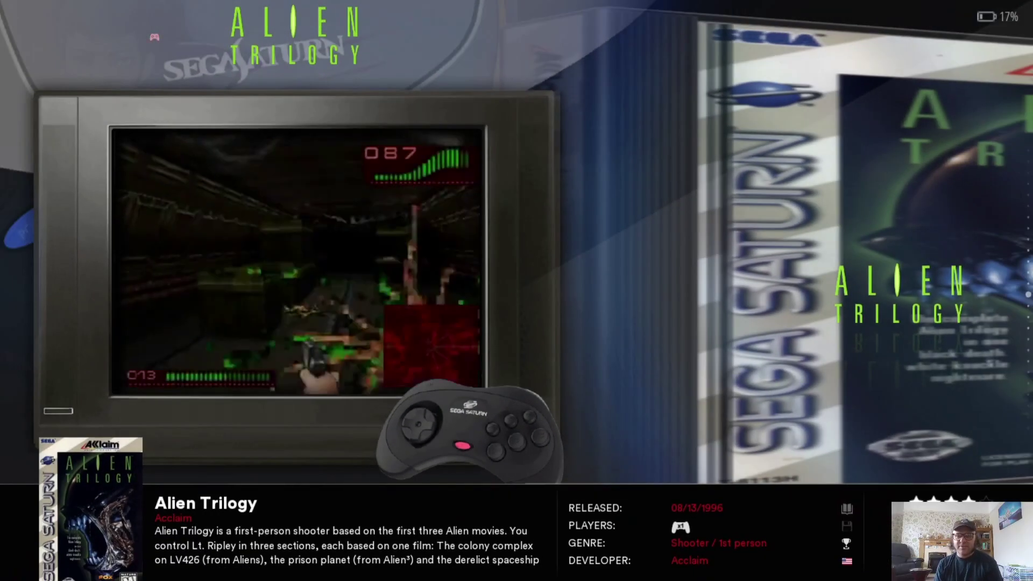
pyautogui.press('F1')
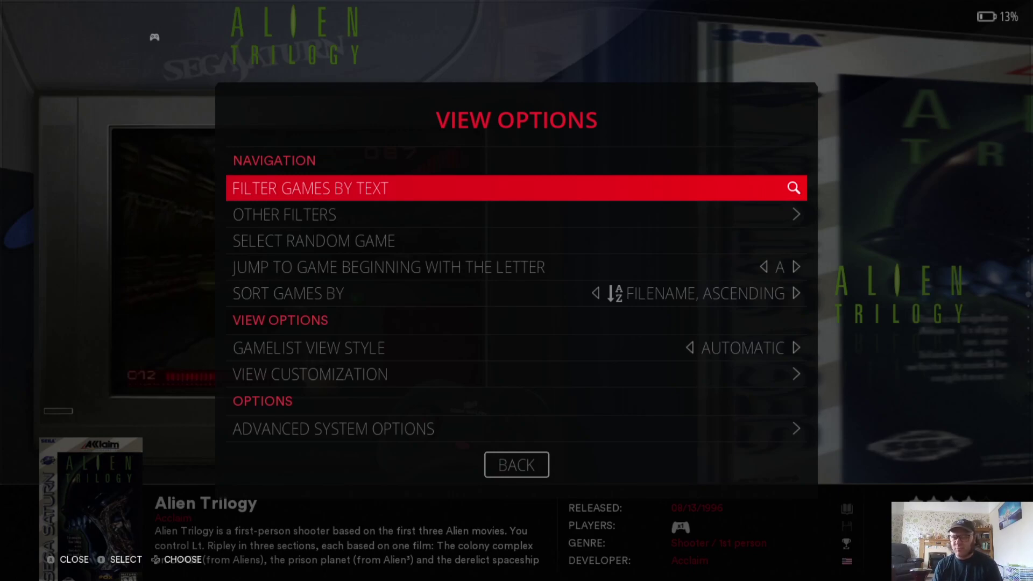
# Open the Saturn advanced system options and the Shader Set list
pyautogui.press('Up')
pyautogui.press('Up')
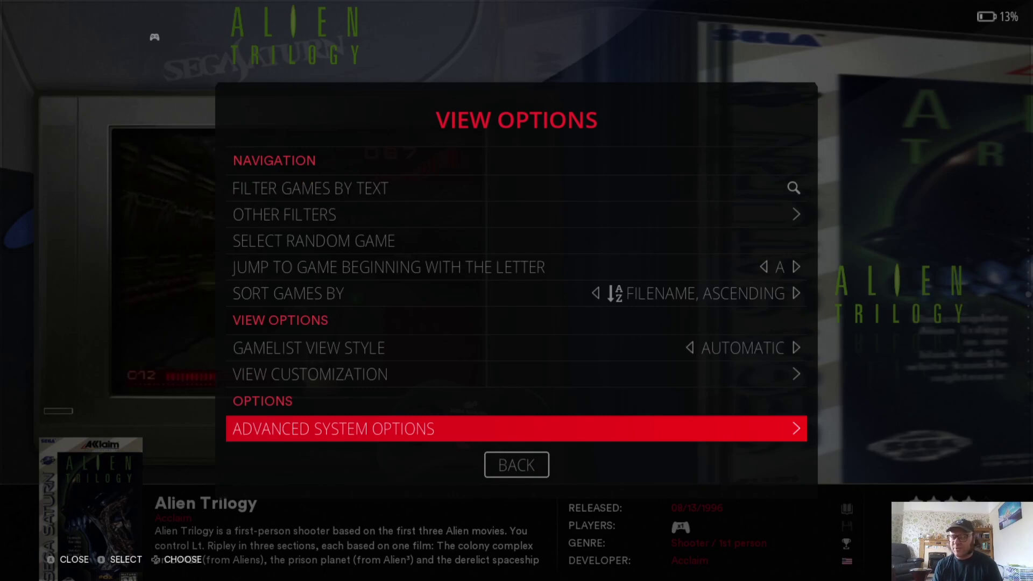
pyautogui.press('Return')
pyautogui.press('Down')
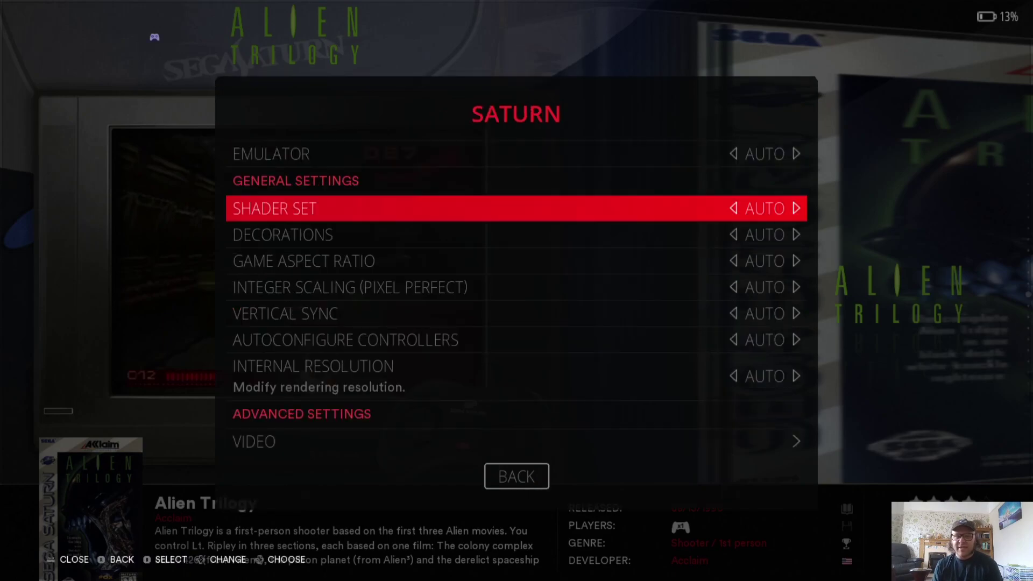
pyautogui.press('Return')
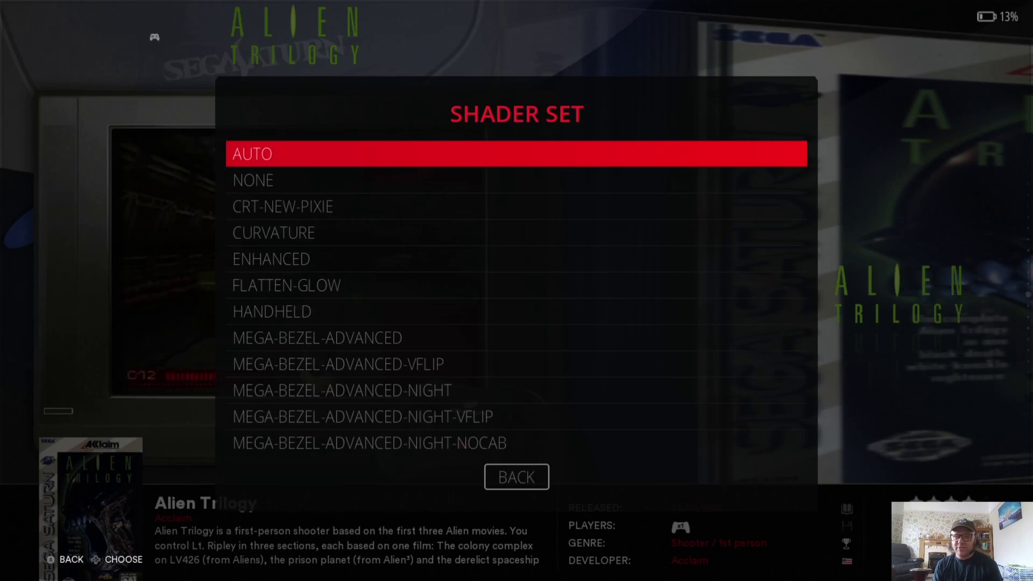
# Choose the ENHANCED shader set, then bring up the Decorations choices
pyautogui.press('Down')
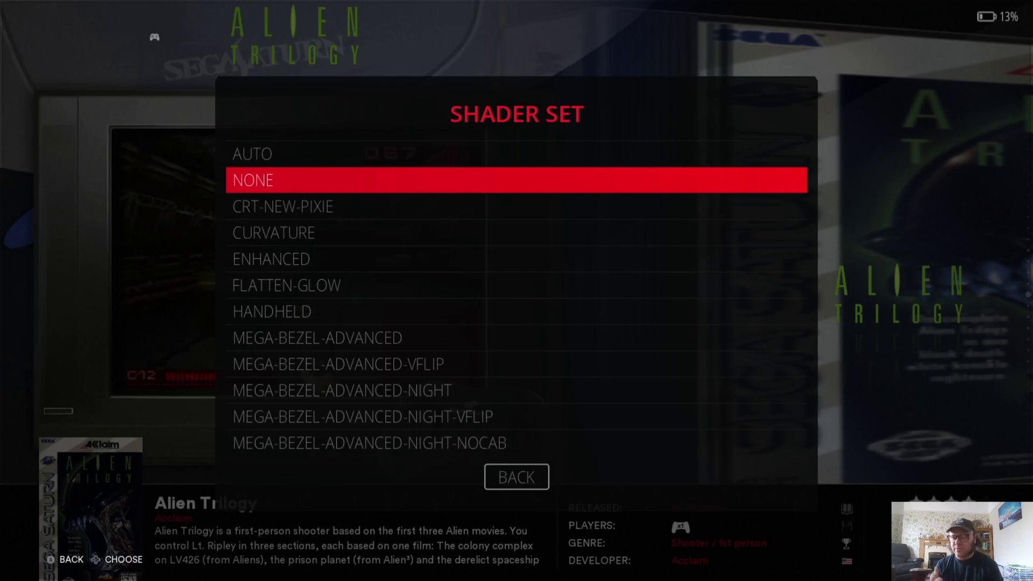
pyautogui.press('Down')
pyautogui.press('Down')
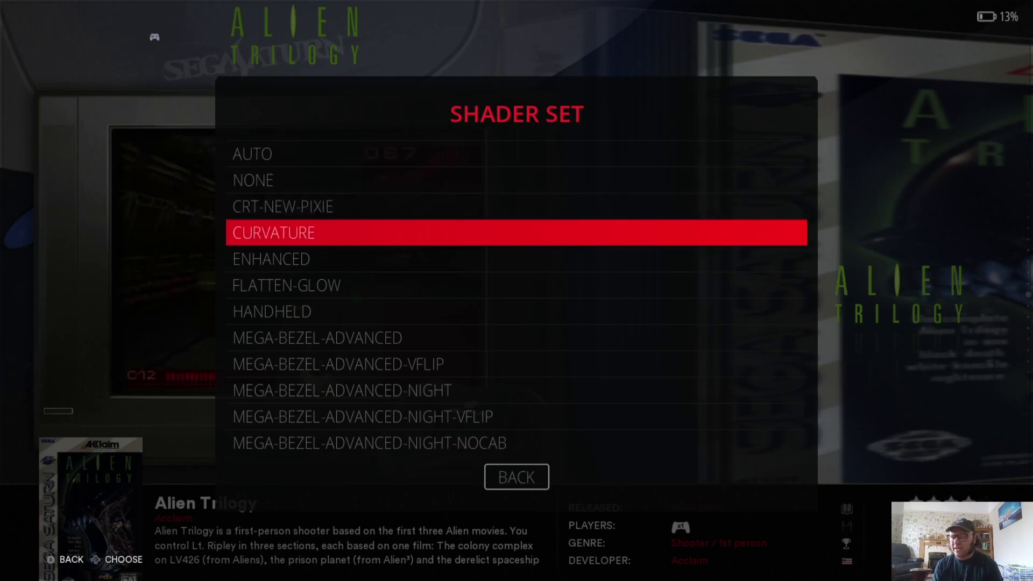
pyautogui.press('Down')
pyautogui.press('Return')
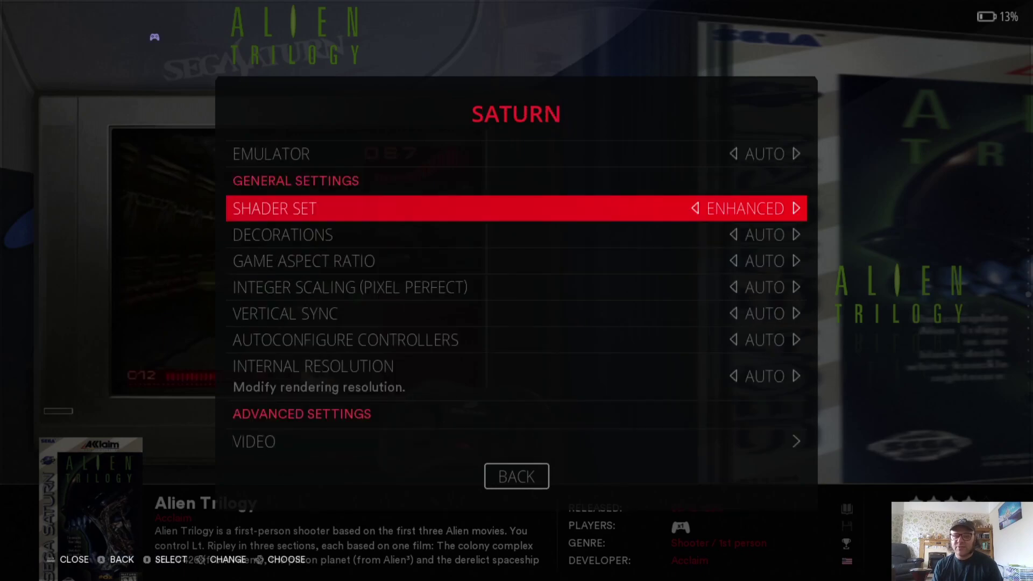
pyautogui.press('Down')
pyautogui.press('Return')
pyautogui.press('Down')
pyautogui.press('Down')
pyautogui.press('Down')
pyautogui.press('Down')
pyautogui.press('Down')
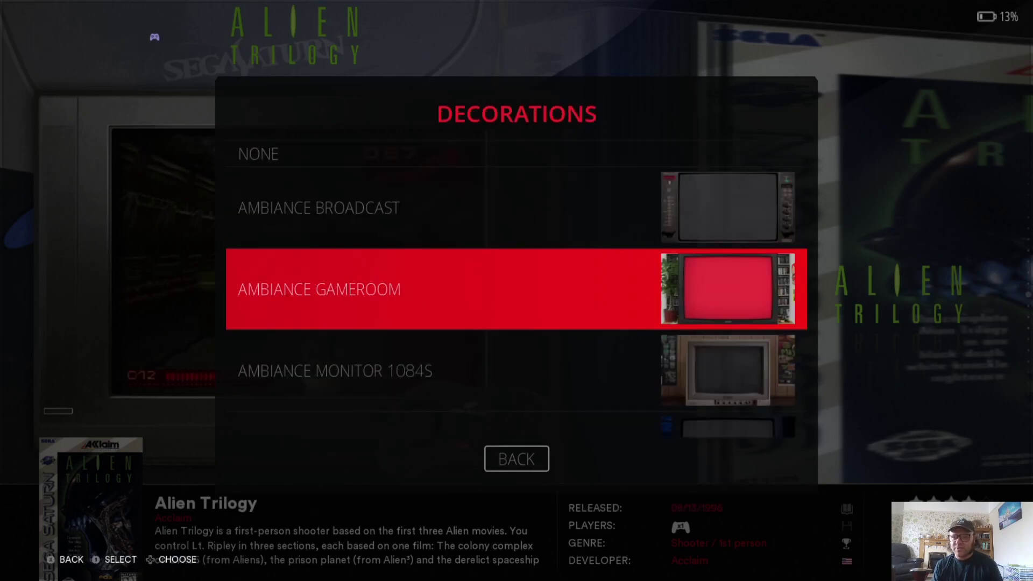
# Browse the decorations (Ambiance Broadcast, Gameroom, Monitor 1084S) and choose NONE
pyautogui.press('Down')
pyautogui.press('Down')
pyautogui.press('Down')
pyautogui.press('Up')
pyautogui.press('Up')
pyautogui.press('Up')
pyautogui.press('Up')
pyautogui.press('Up')
pyautogui.press('Up')
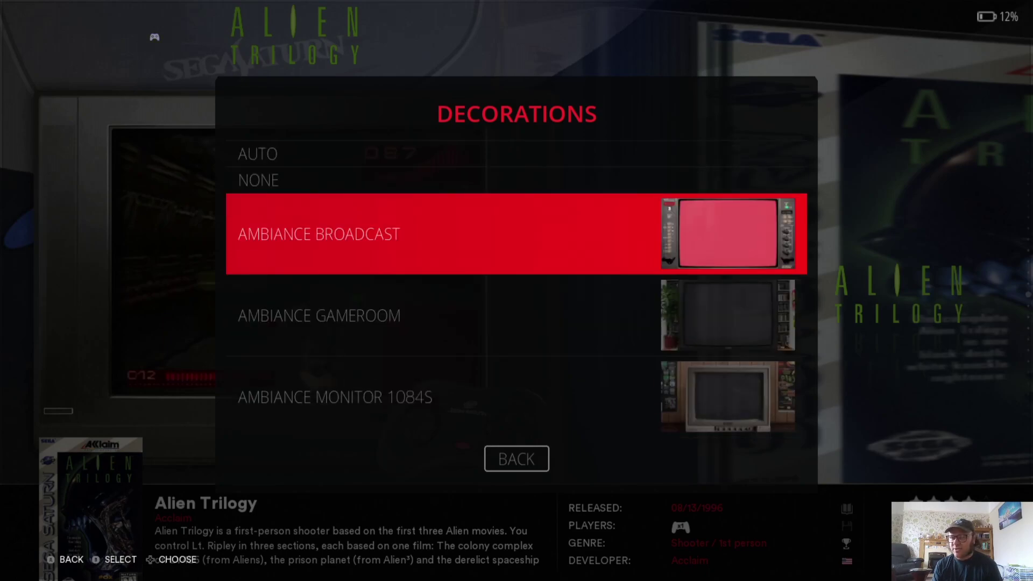
pyautogui.press('Down')
pyautogui.press('Up')
pyautogui.press('Down')
pyautogui.press('Down')
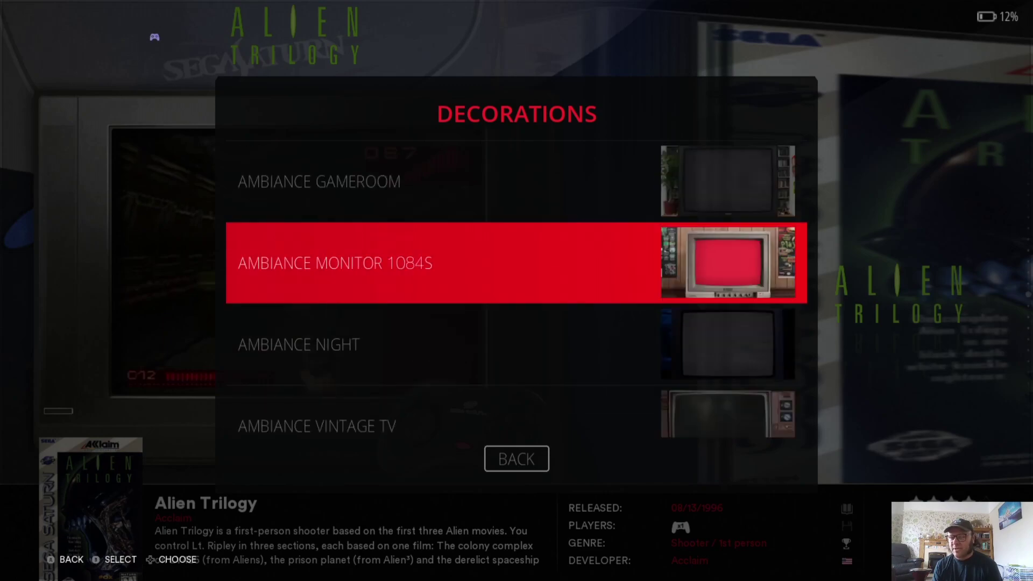
pyautogui.press('Up')
pyautogui.press('Up')
pyautogui.press('Up')
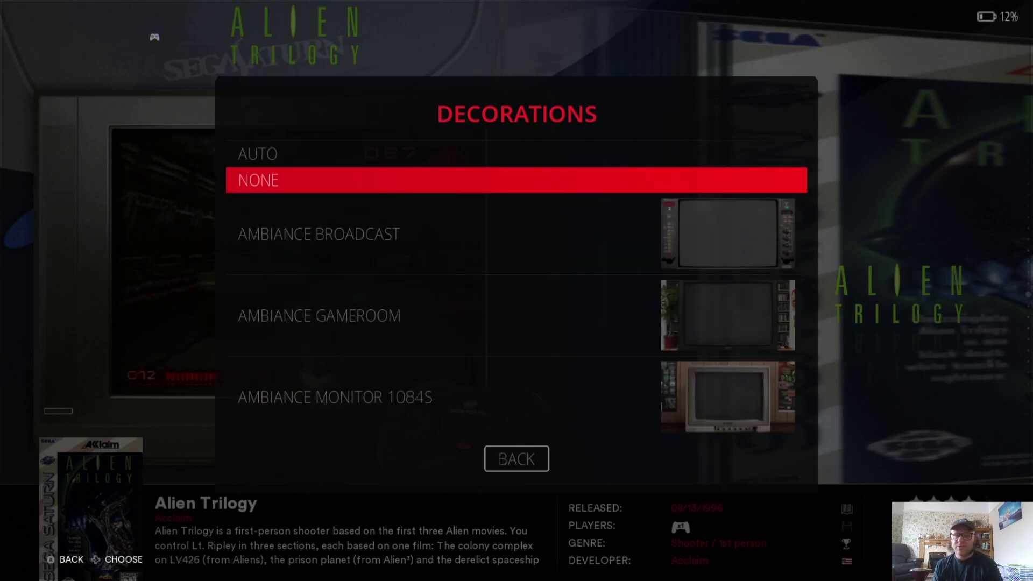
pyautogui.press('Return')
# Open the Game Aspect Ratio list and highlight 16/9
pyautogui.press('Down')
pyautogui.press('Return')
pyautogui.press('Down')
pyautogui.press('Down')
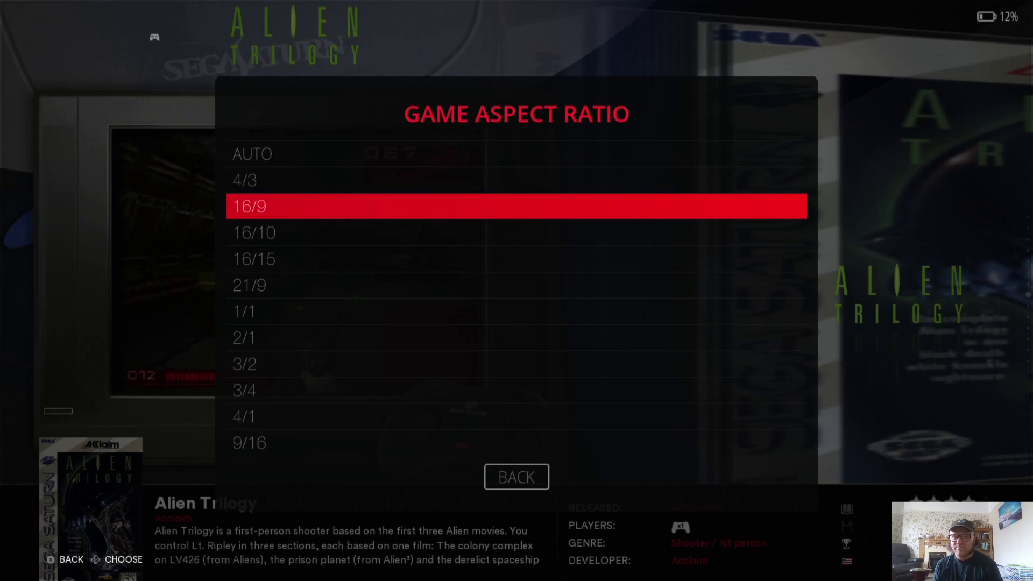
# Set the Saturn game aspect ratio to 16/9
pyautogui.press('Down')
pyautogui.press('Down')
pyautogui.press('Down')
pyautogui.press('Up')
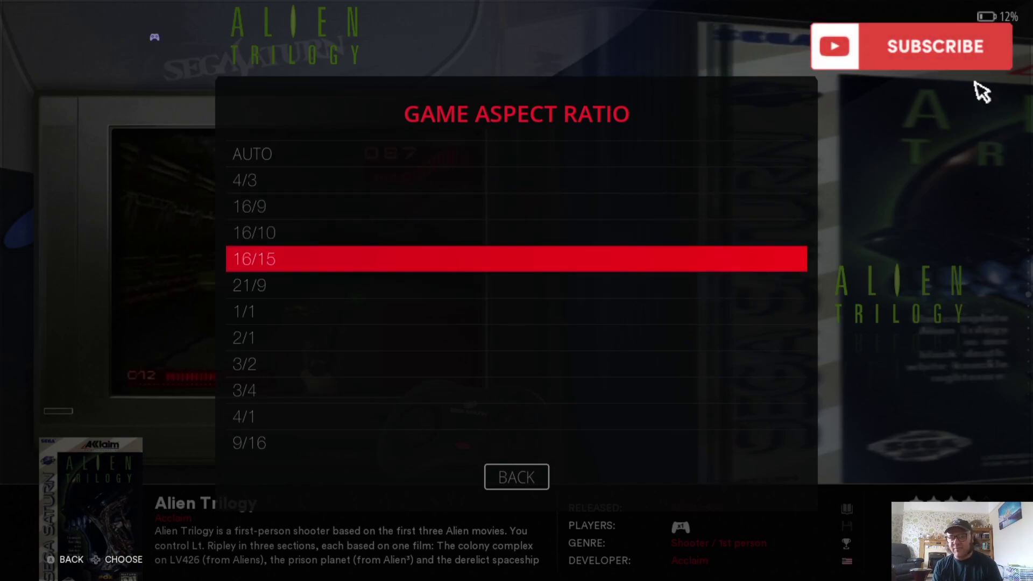
pyautogui.press('Up')
pyautogui.press('Up')
# Turn Integer Scaling ON
pyautogui.press('Down')
pyautogui.press('Up')
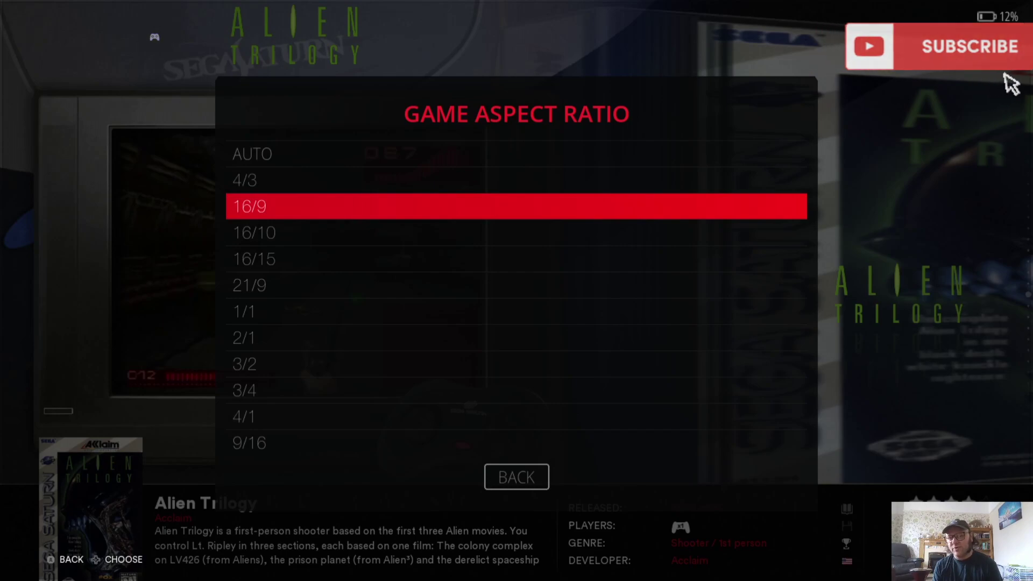
pyautogui.press('Return')
pyautogui.press('Down')
pyautogui.press('Return')
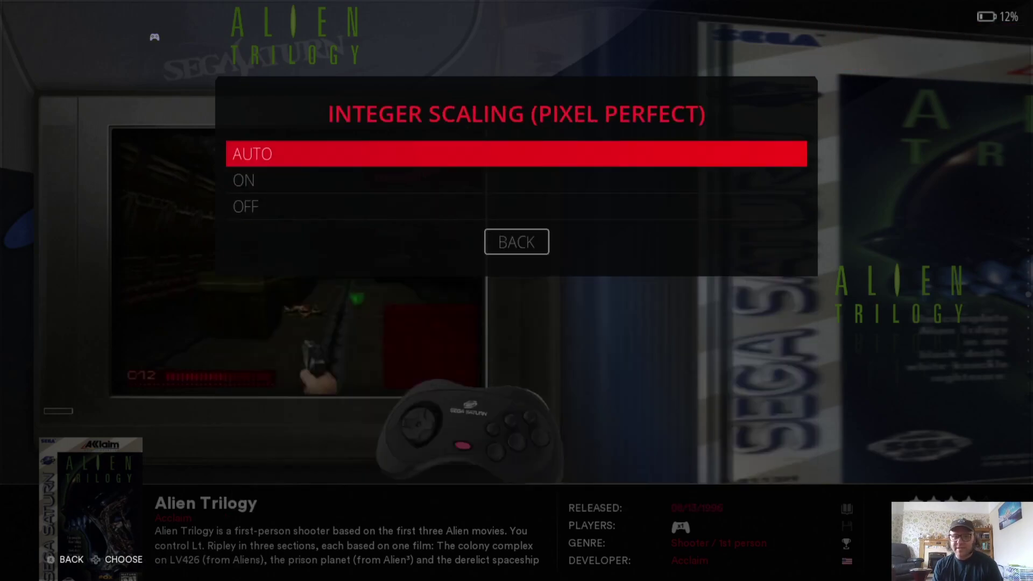
pyautogui.press('Down')
pyautogui.press('Return')
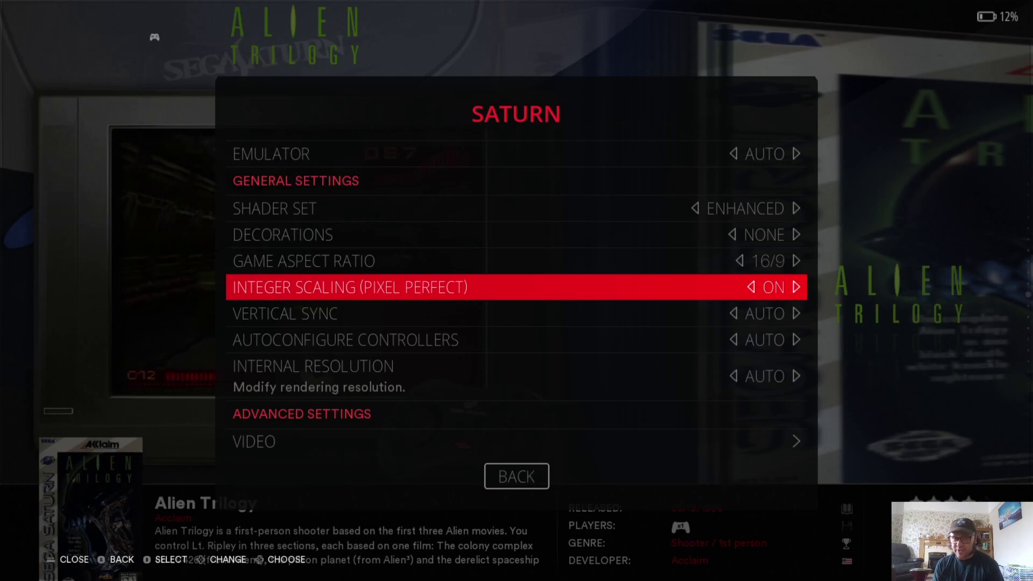
# Set Vertical Sync to YES
pyautogui.press('Down')
pyautogui.press('Return')
pyautogui.press('Down')
pyautogui.press('Down')
pyautogui.press('Return')
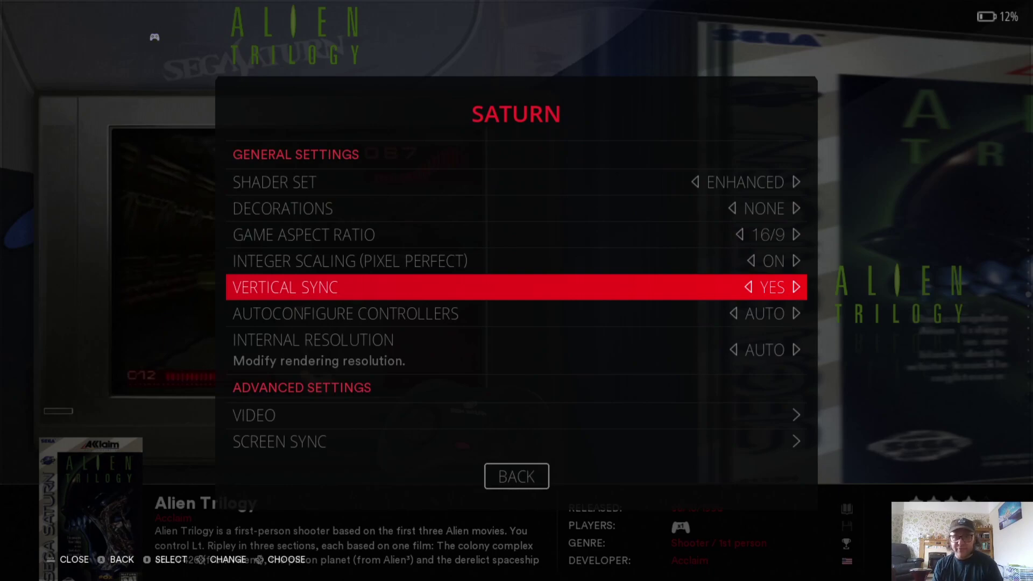
# Set the internal resolution to 1080P after browsing the 8K and 720P options
pyautogui.press('Down')
pyautogui.press('Down')
pyautogui.press('Return')
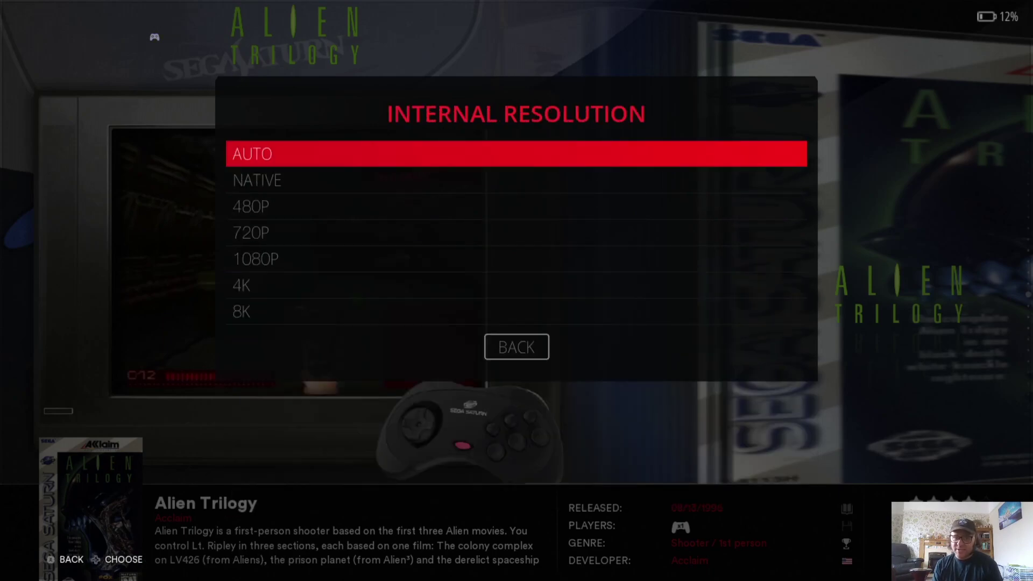
pyautogui.press('Up')
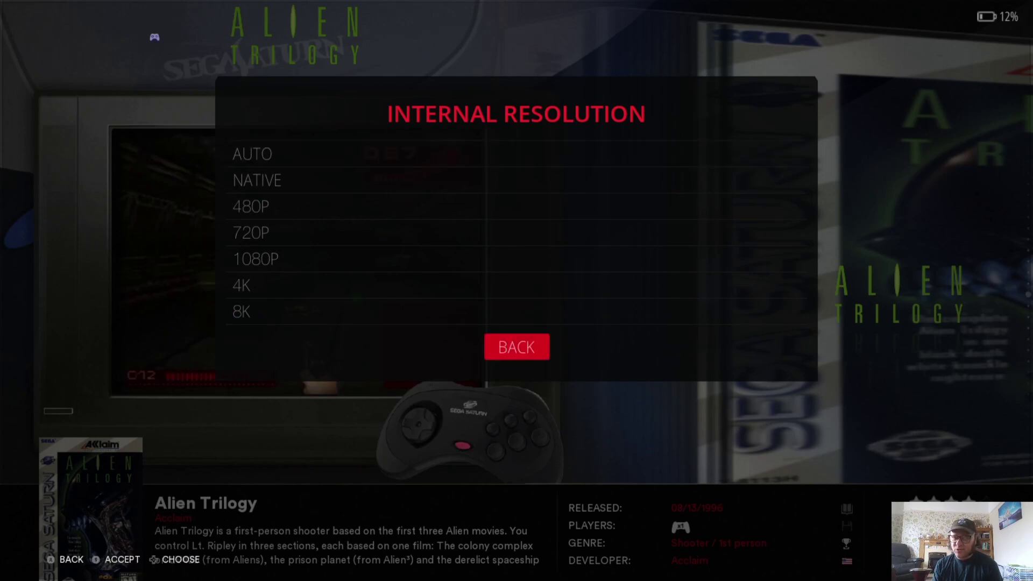
pyautogui.press('Up')
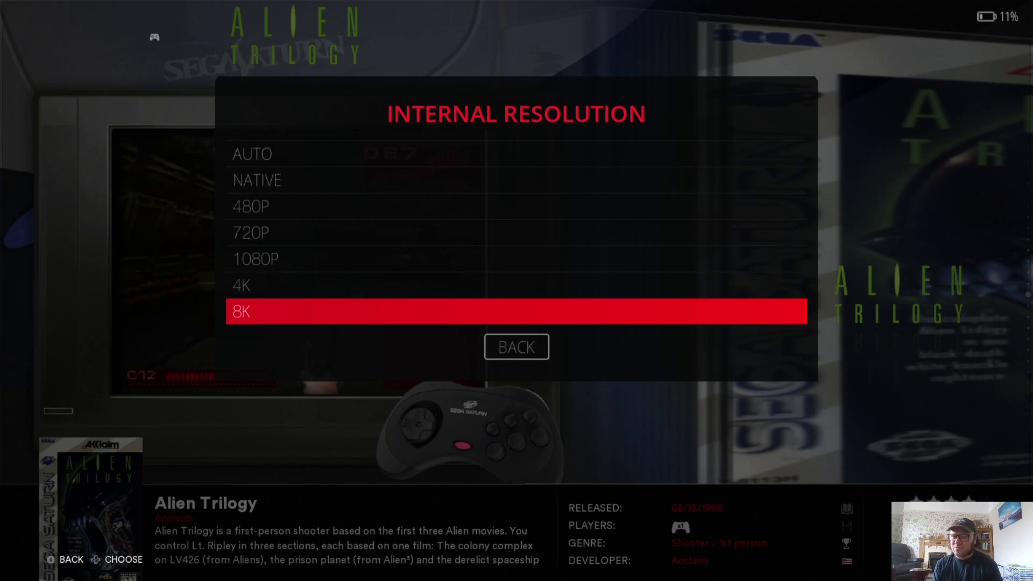
pyautogui.press('Up')
pyautogui.press('Up')
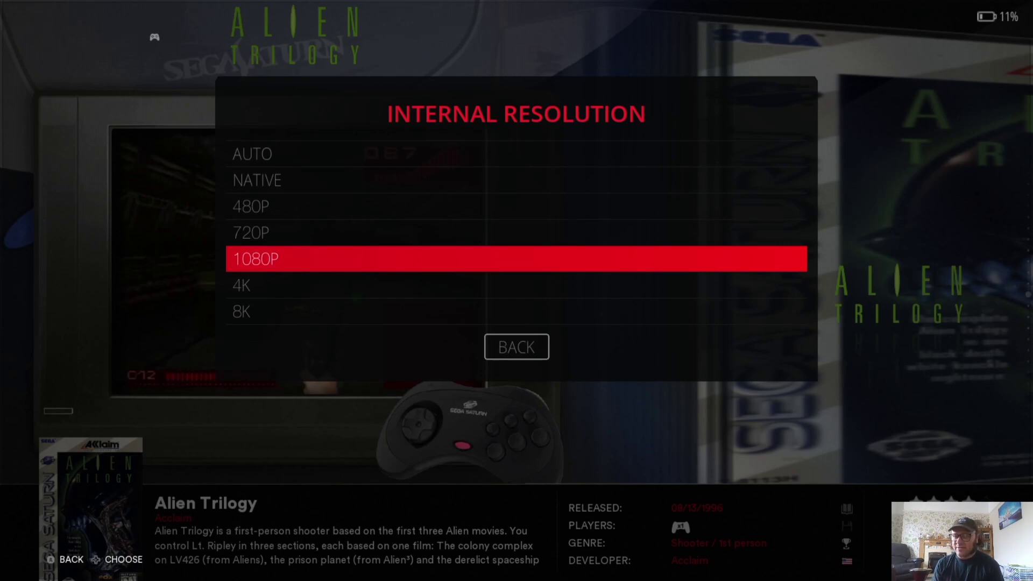
pyautogui.press('Up')
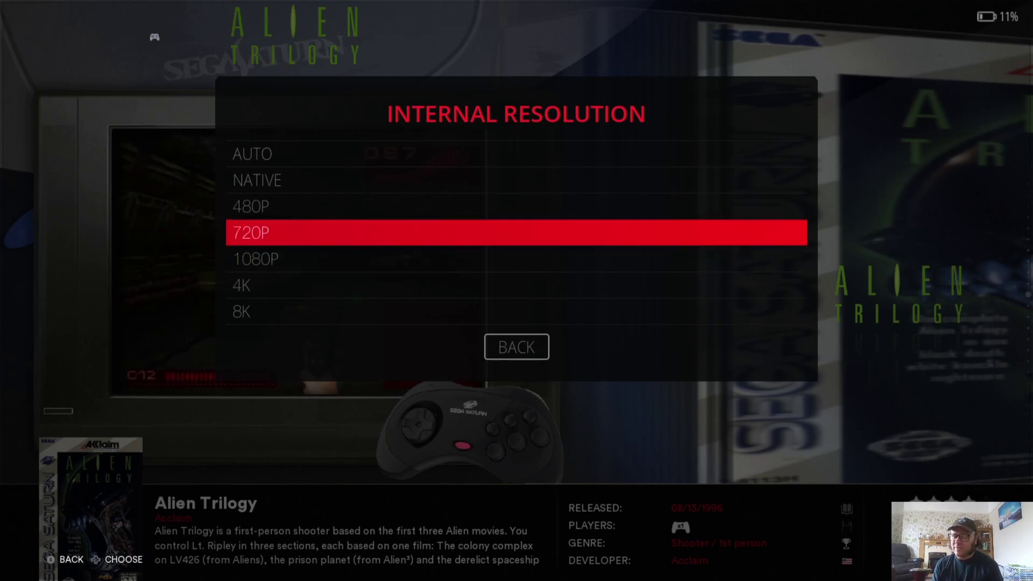
pyautogui.press('Down')
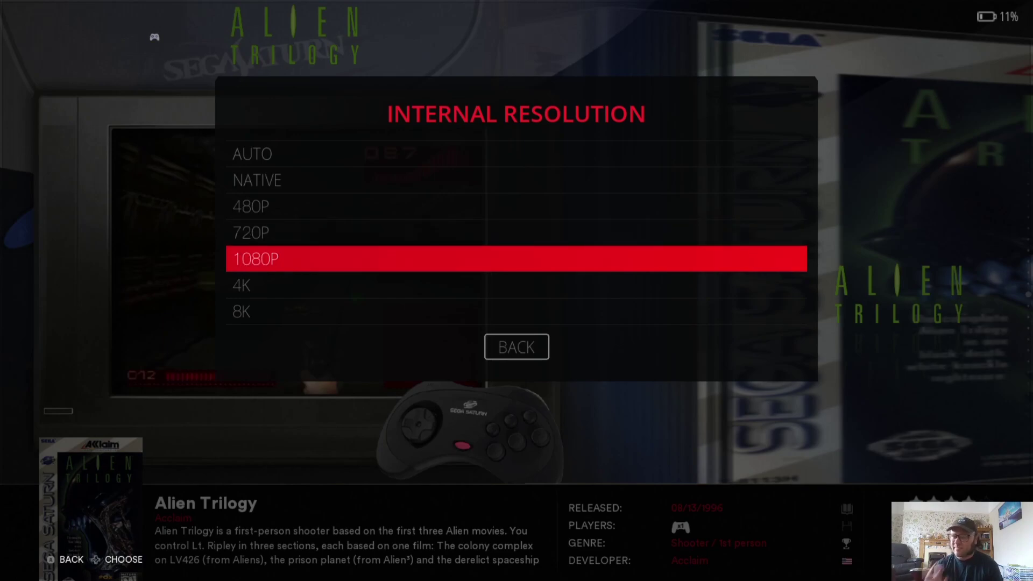
pyautogui.press('Return')
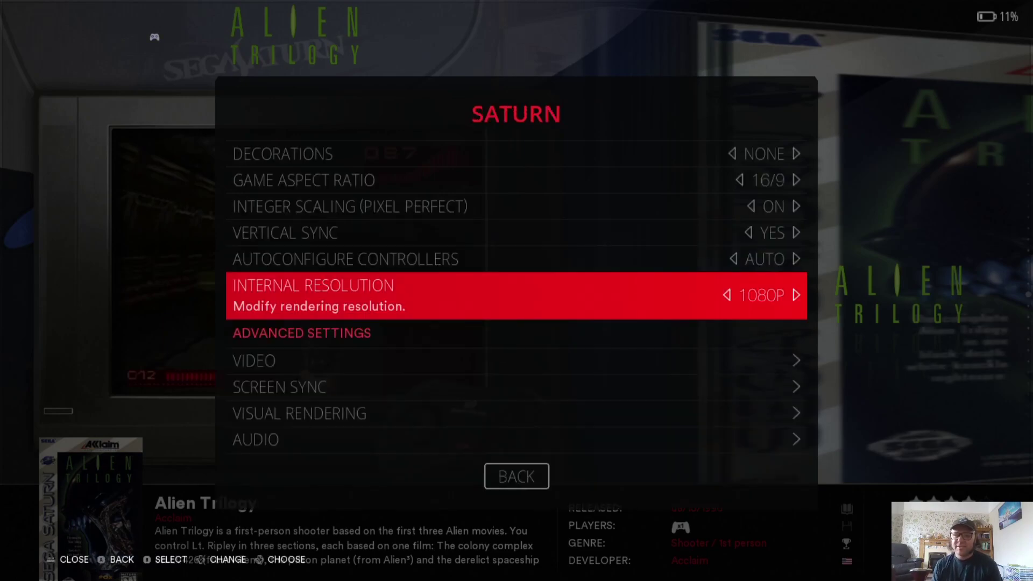
# Check the advanced video CRT screen output and resolution, leaving both on AUTO
pyautogui.press('Down')
pyautogui.press('Return')
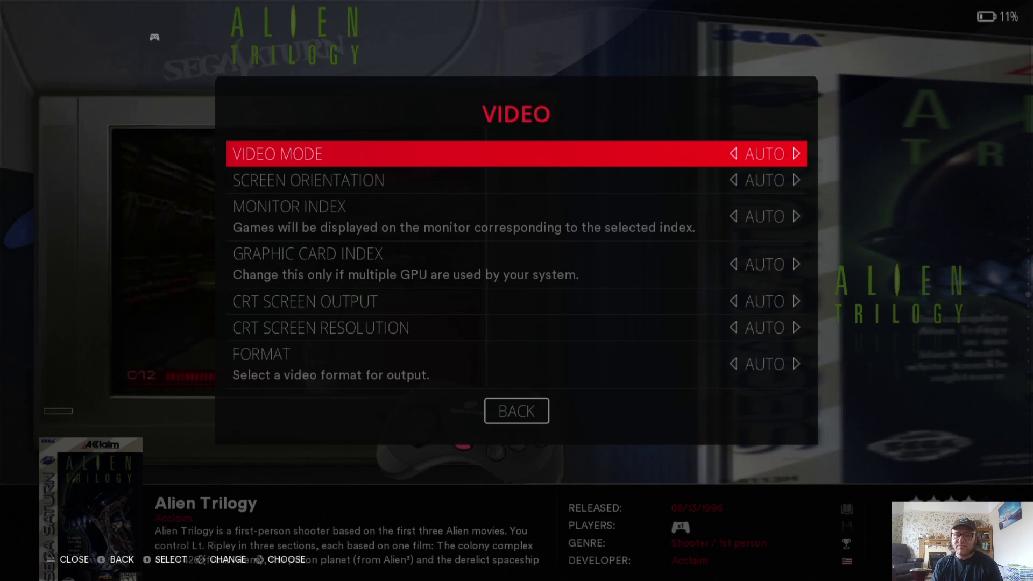
pyautogui.press('Down')
pyautogui.press('Down')
pyautogui.press('Down')
pyautogui.press('Down')
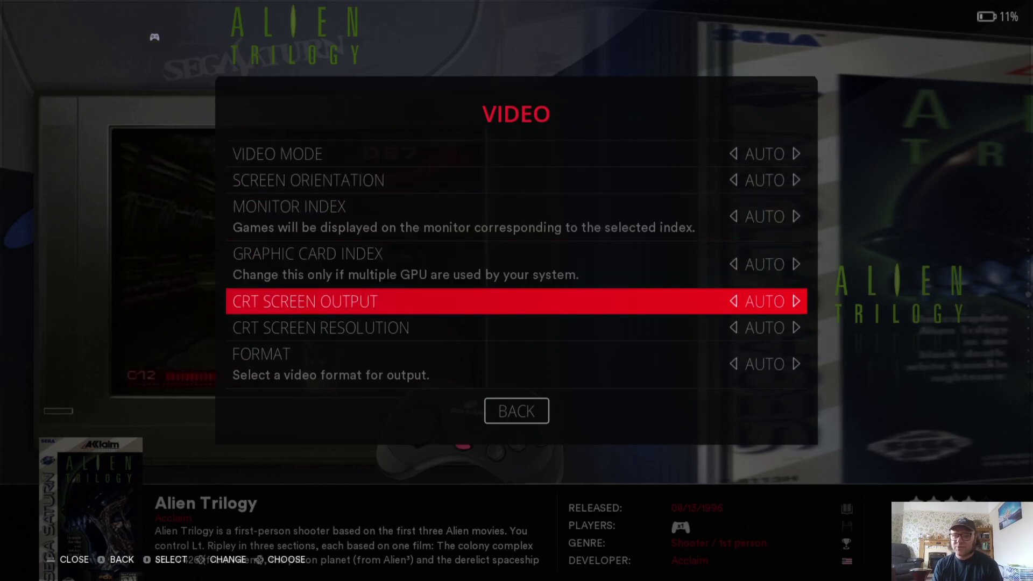
pyautogui.press('Return')
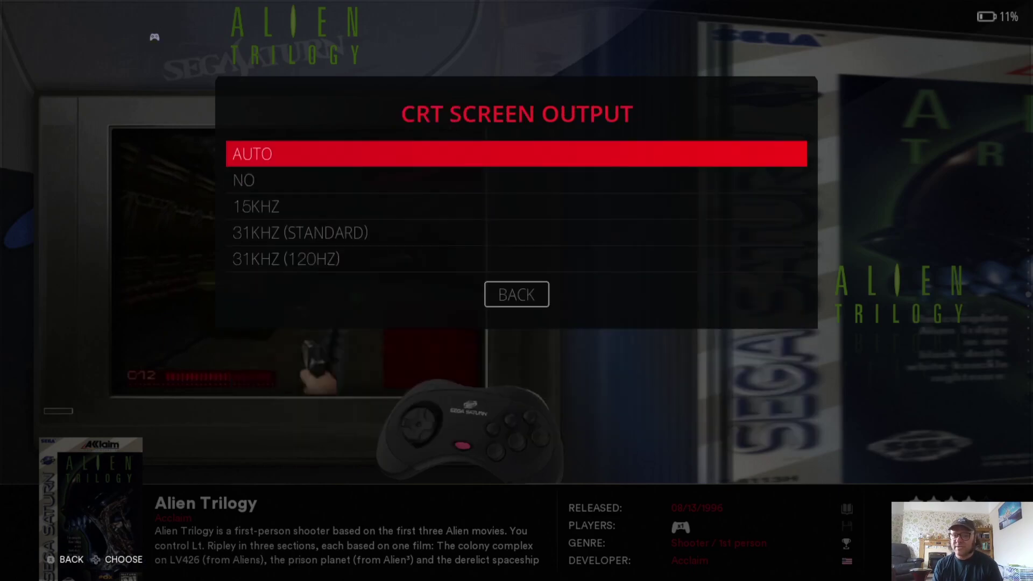
pyautogui.press('Return')
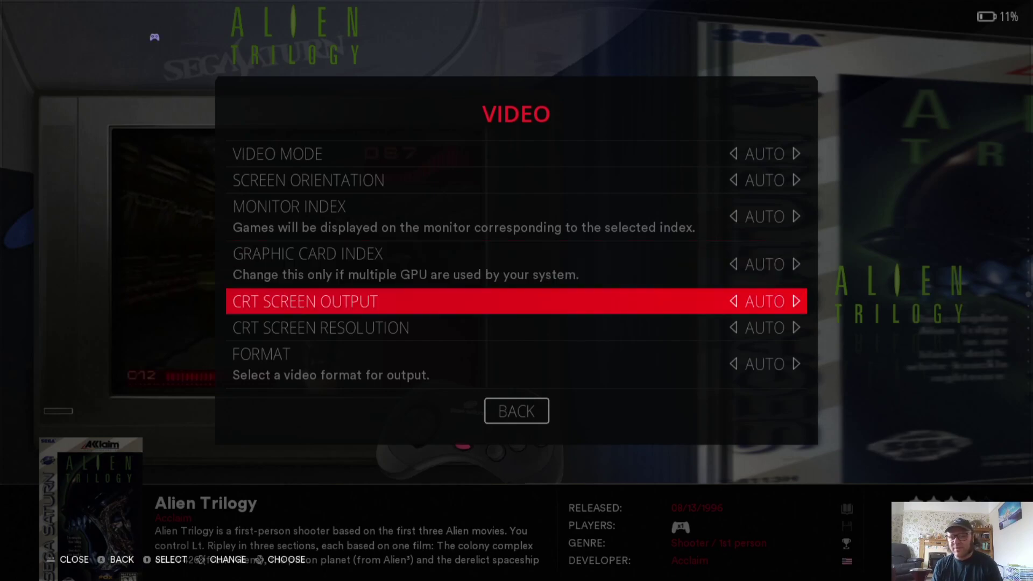
pyautogui.press('Down')
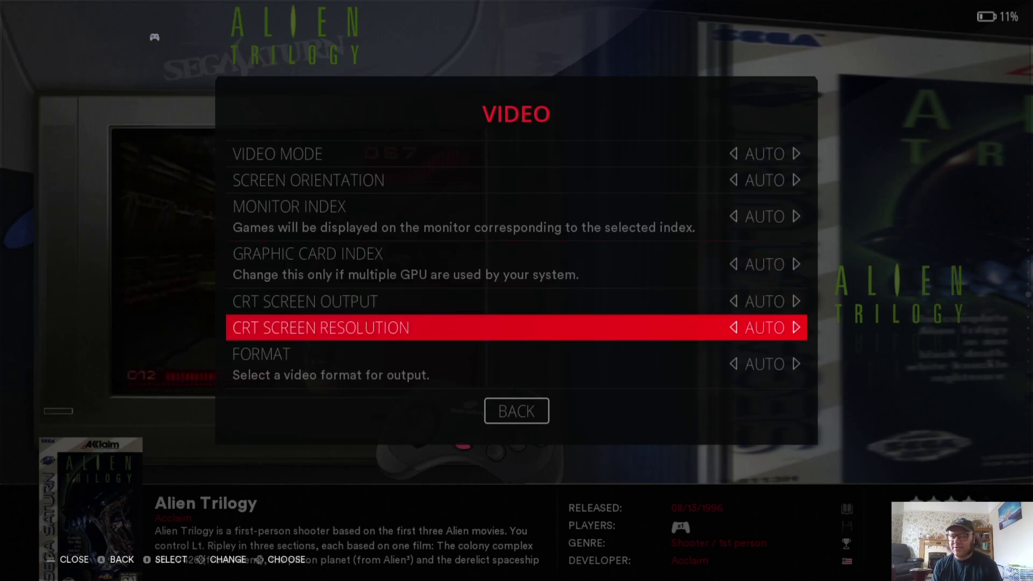
pyautogui.press('Return')
pyautogui.press('Down')
pyautogui.press('Escape')
pyautogui.press('Escape')
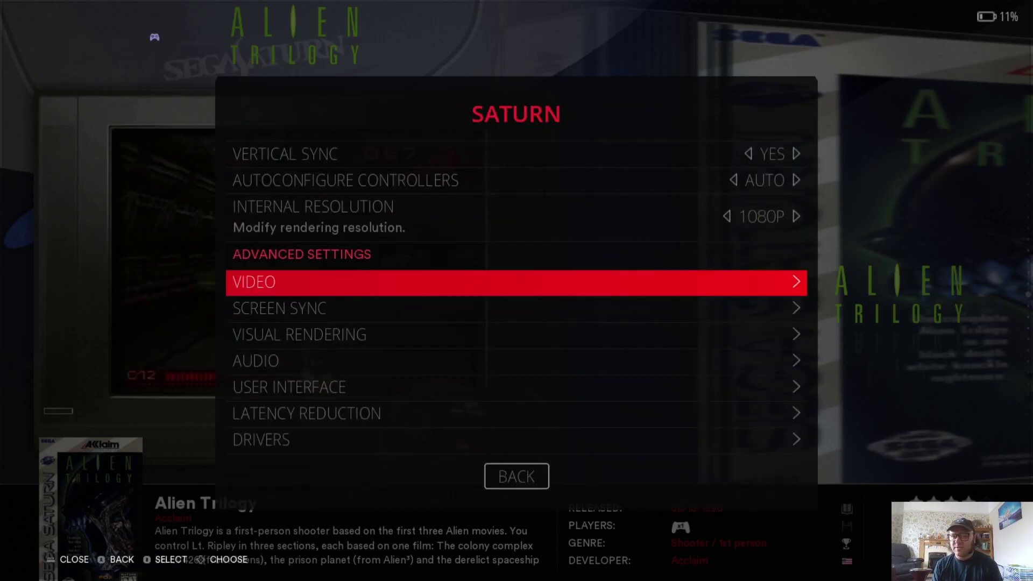
# In Visual Rendering, turn Smooth Games bilinear filtering ON
pyautogui.press('Down')
pyautogui.press('Down')
pyautogui.press('Return')
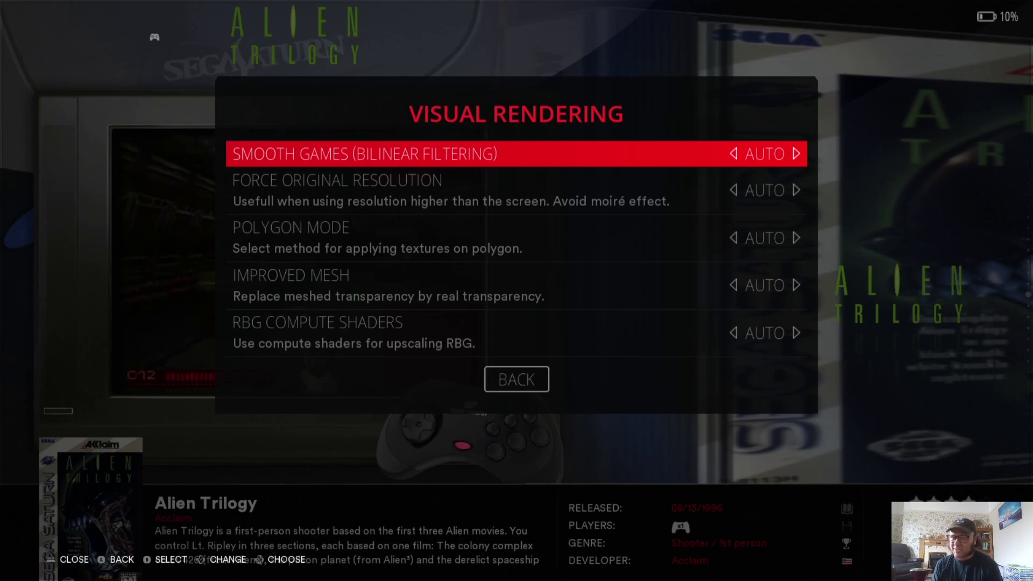
pyautogui.press('Return')
pyautogui.press('Down')
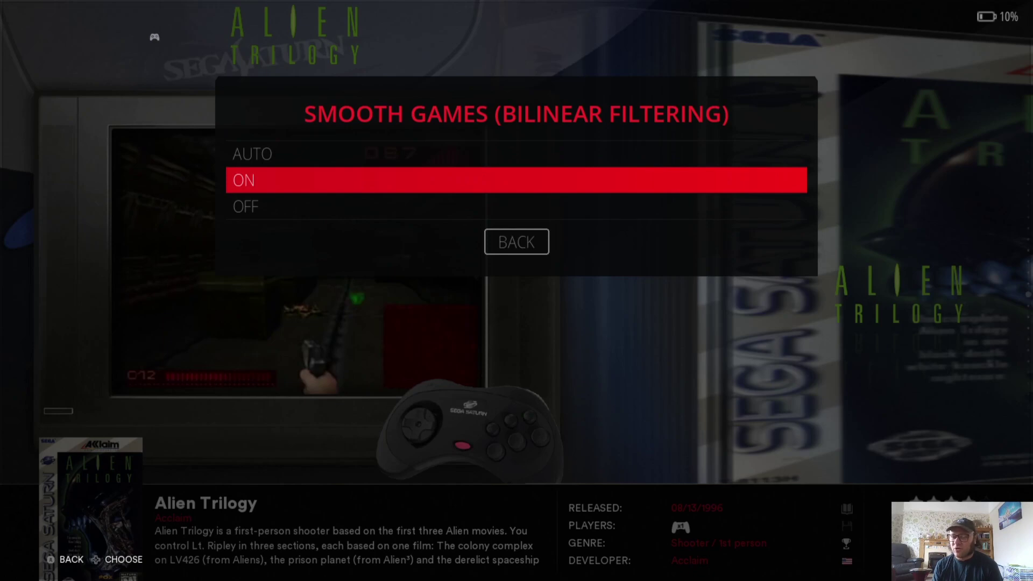
pyautogui.press('Return')
# Set Force Original Resolution to YES
pyautogui.press('Down')
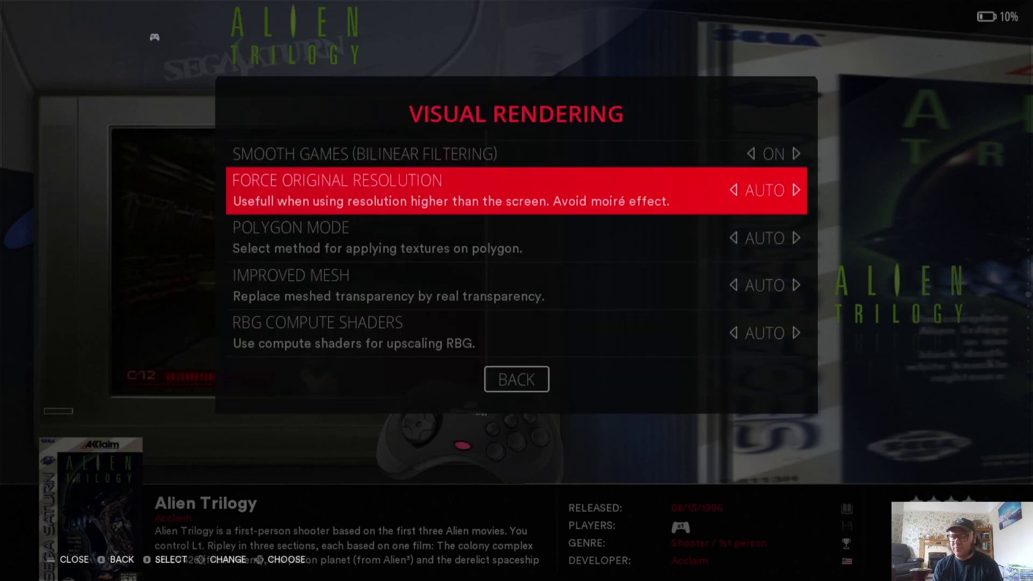
pyautogui.press('Return')
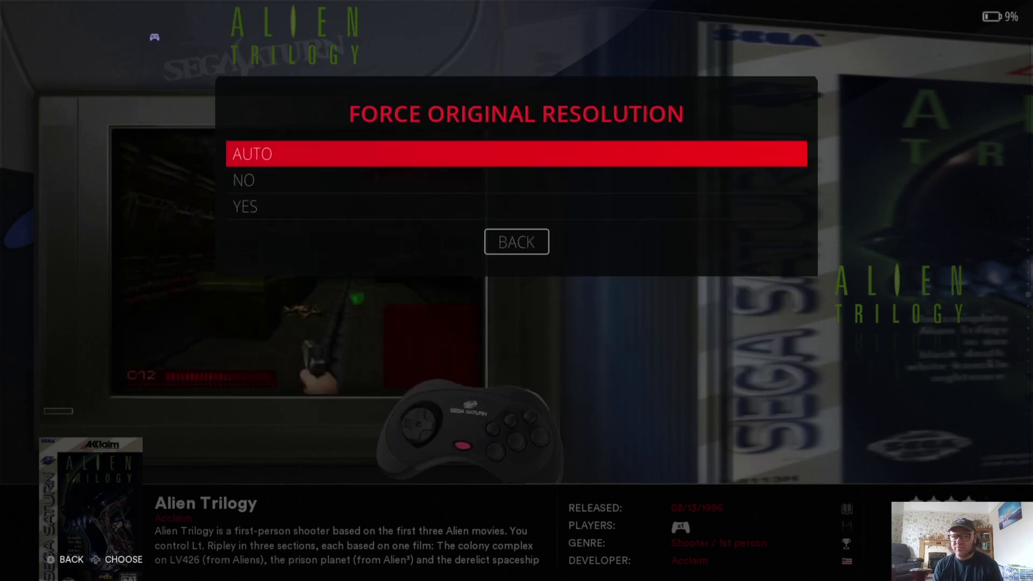
pyautogui.press('Down')
pyautogui.press('Down')
pyautogui.press('Return')
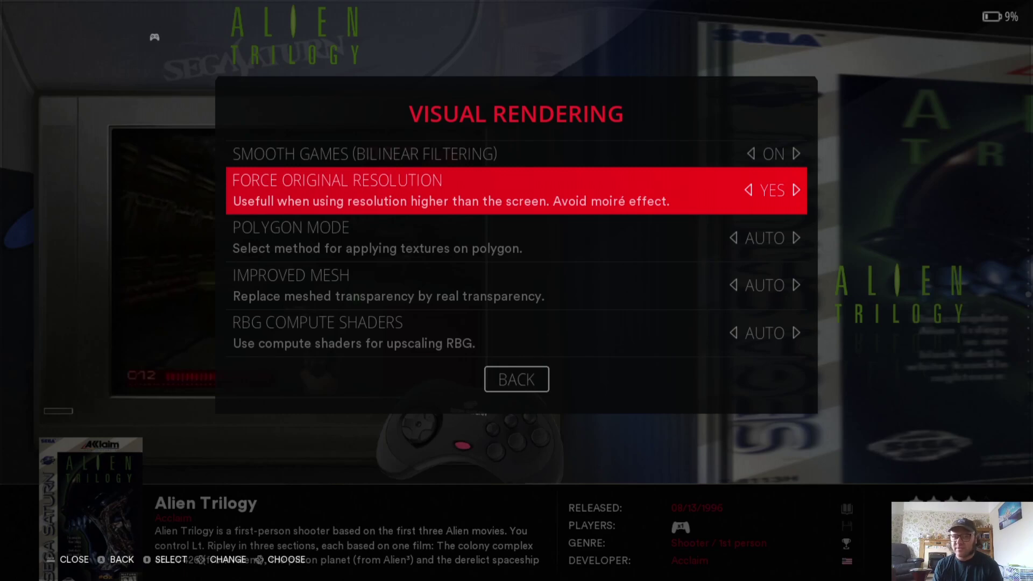
# Set Polygon Mode to GPU TESSELATION and Improved Mesh to YES, then launch Alien Trilogy
pyautogui.press('Down')
pyautogui.press('Return')
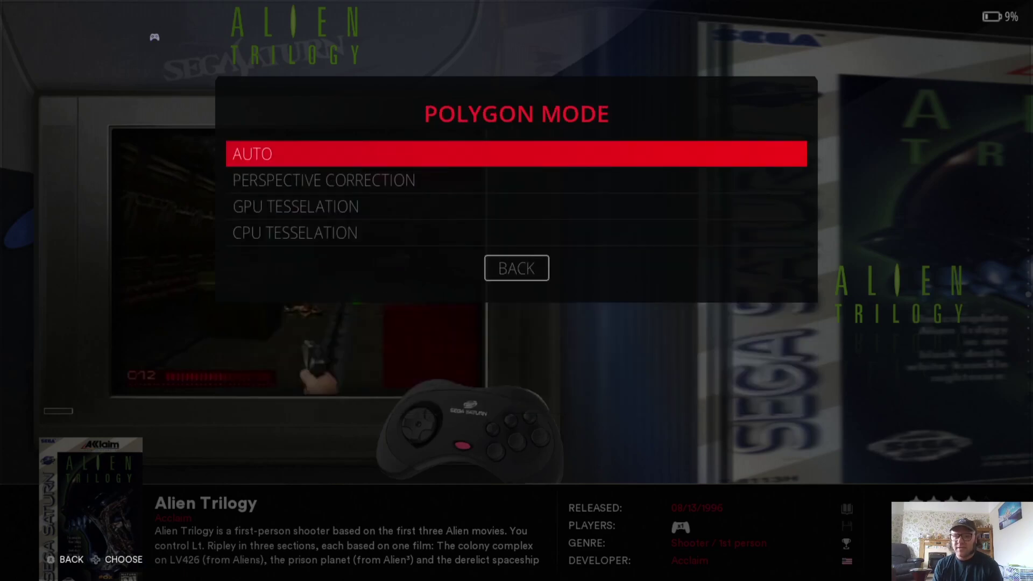
pyautogui.press('Down')
pyautogui.press('Down')
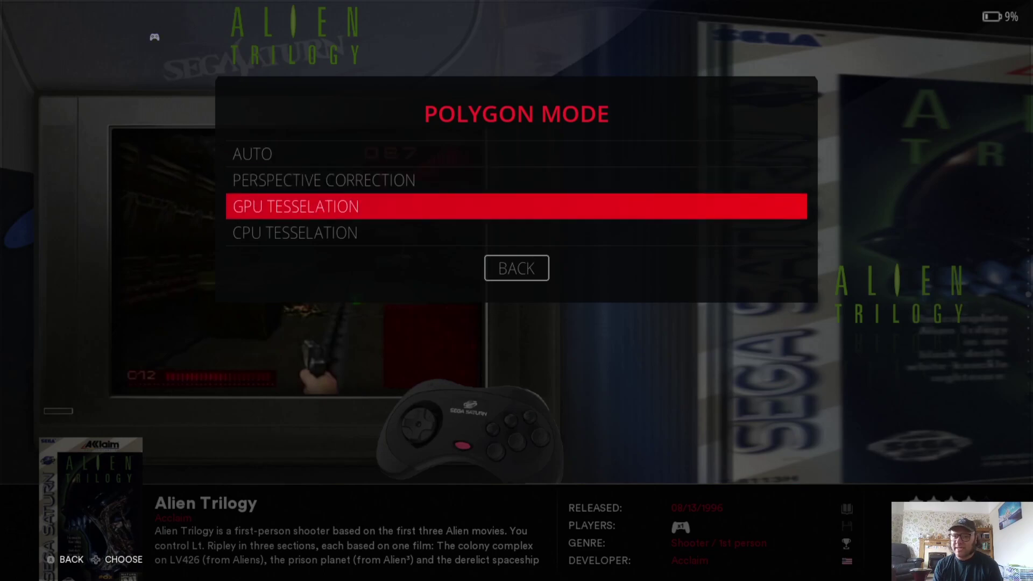
pyautogui.press('Return')
pyautogui.press('Down')
pyautogui.press('Return')
pyautogui.press('Down')
pyautogui.press('Down')
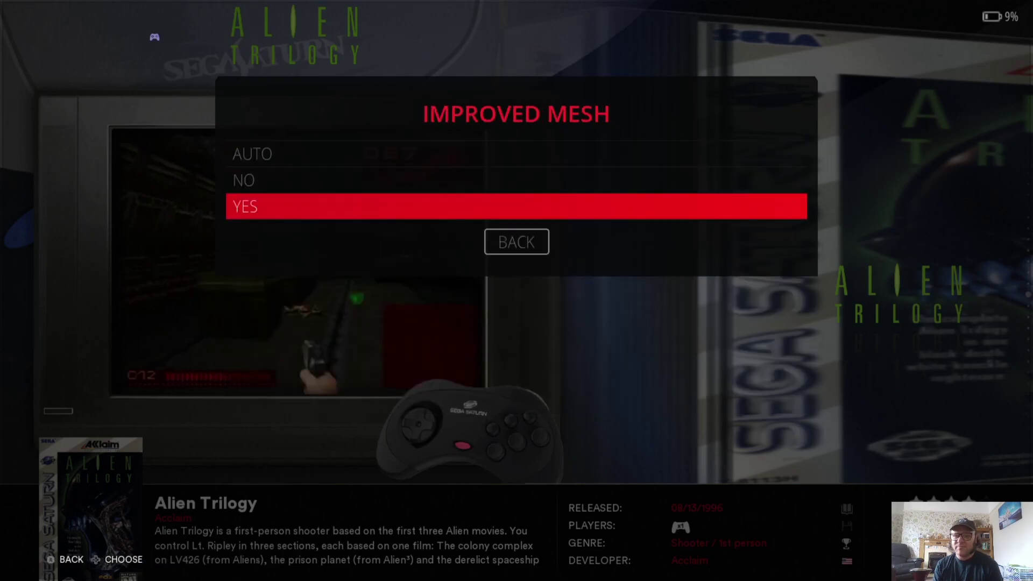
pyautogui.press('Return')
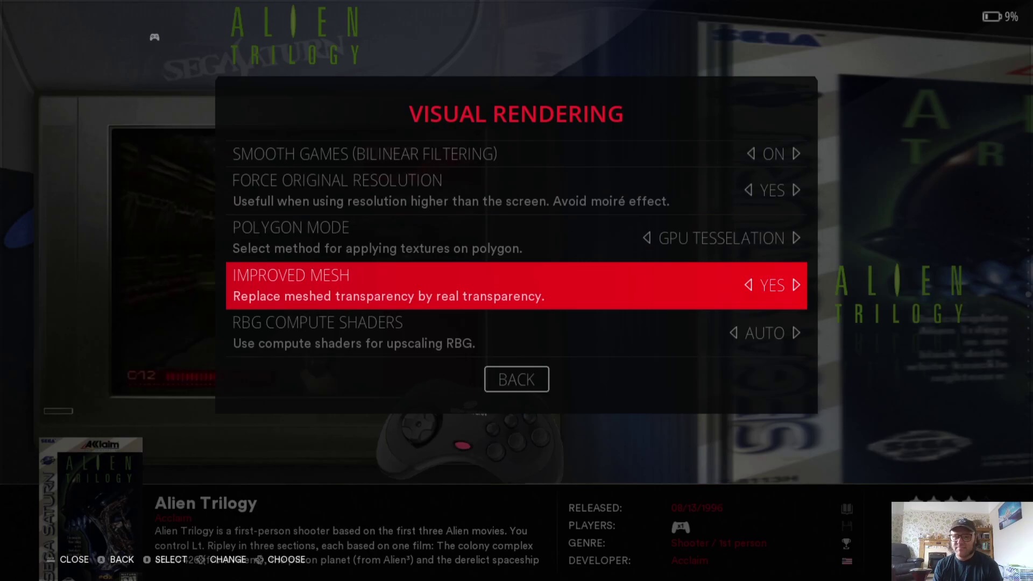
pyautogui.press('Escape')
pyautogui.press('Return')
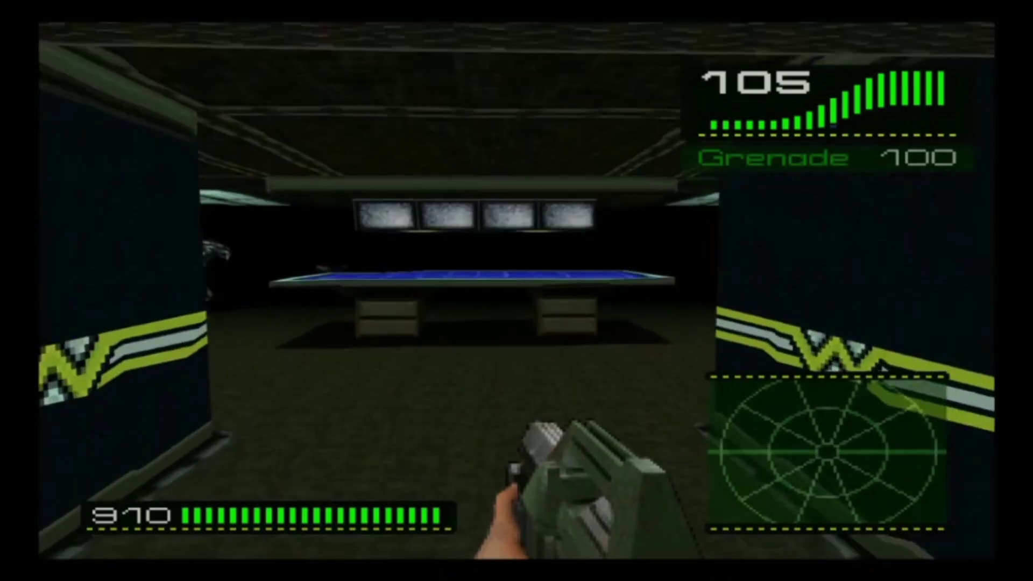
# Advance into the control room and shoot the aliens
pyautogui.press('Up')
pyautogui.press('Left')
pyautogui.press('ctrl')
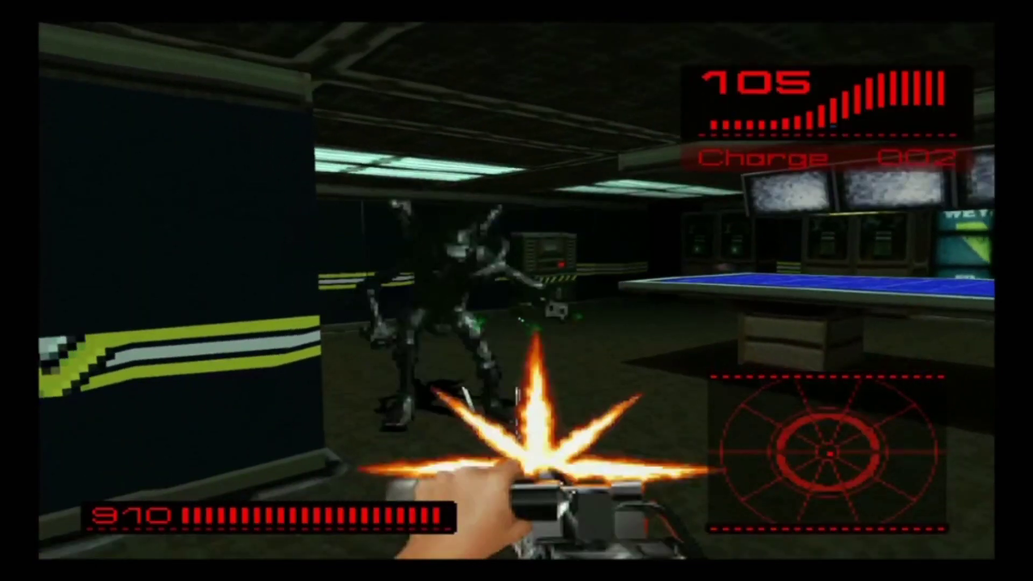
pyautogui.press('Left')
pyautogui.press('ctrl')
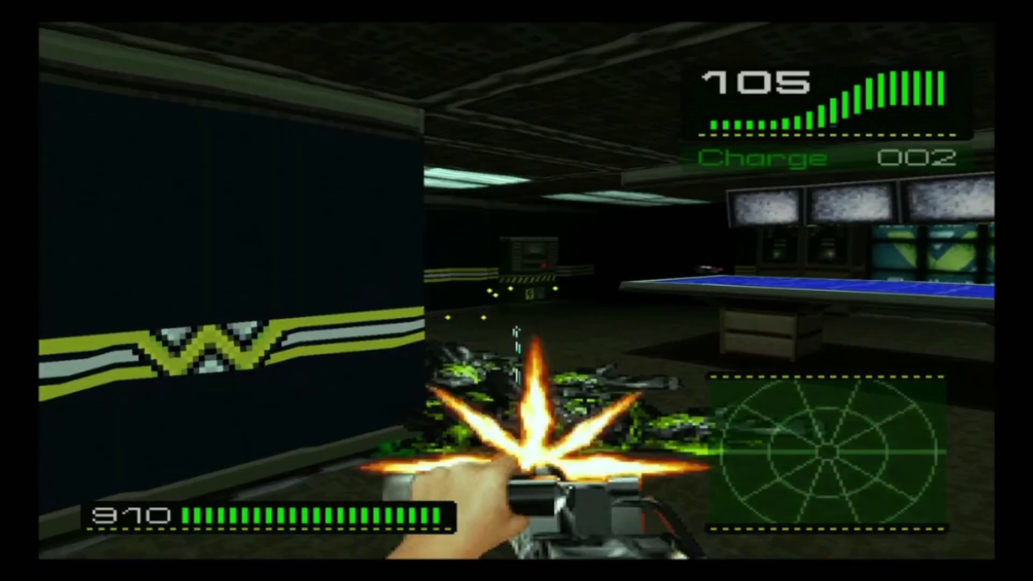
pyautogui.press('ctrl')
pyautogui.press('Right')
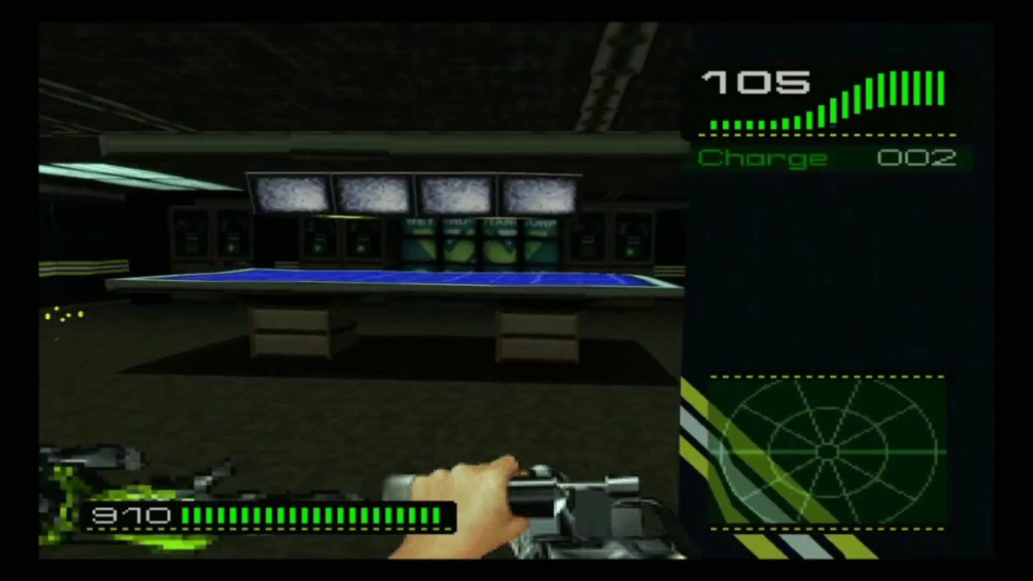
pyautogui.press('Right')
pyautogui.press('Up')
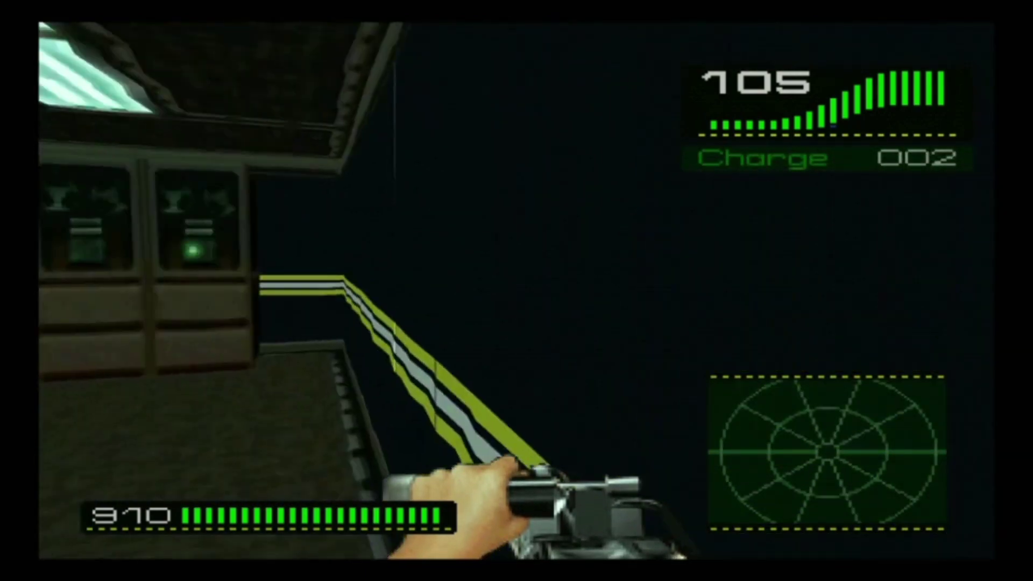
pyautogui.press('Left')
pyautogui.press('ctrl')
# Walk to the wall panel by the Weyland-Yutani monitors and activate the door
pyautogui.press('Right')
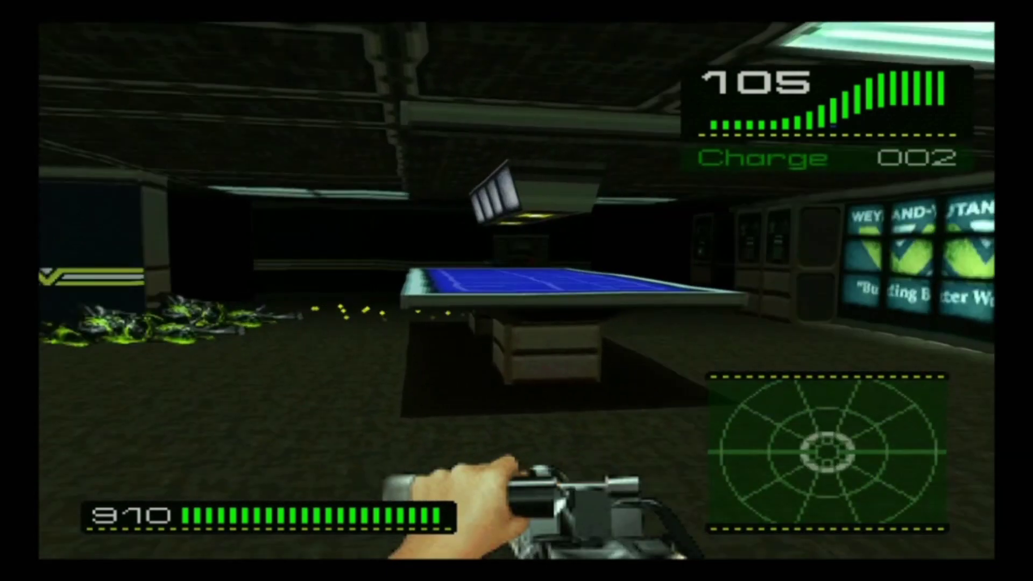
pyautogui.press('Right')
pyautogui.press('Left')
pyautogui.press('Right')
pyautogui.press('Up')
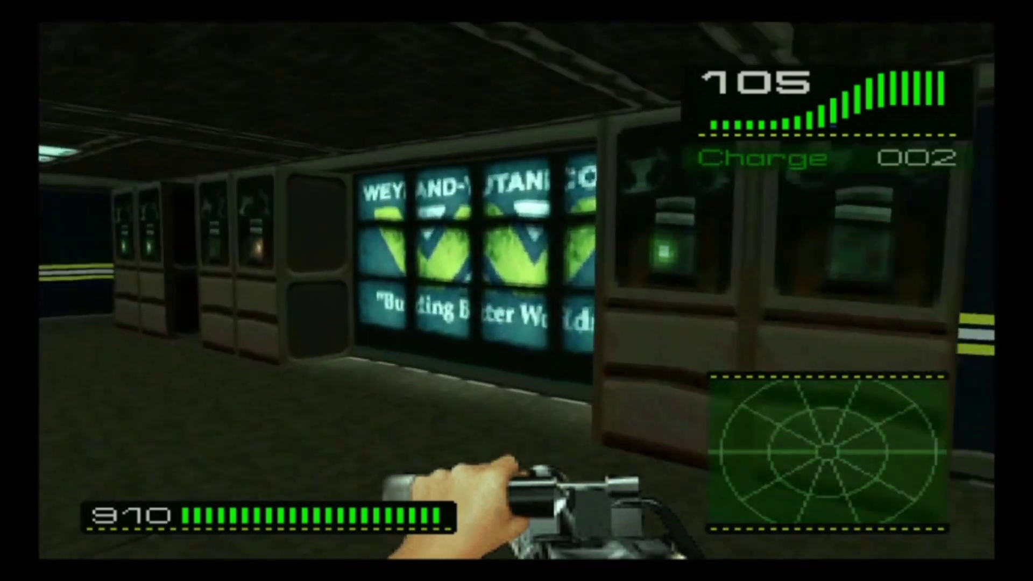
pyautogui.press('Left')
pyautogui.press('Up')
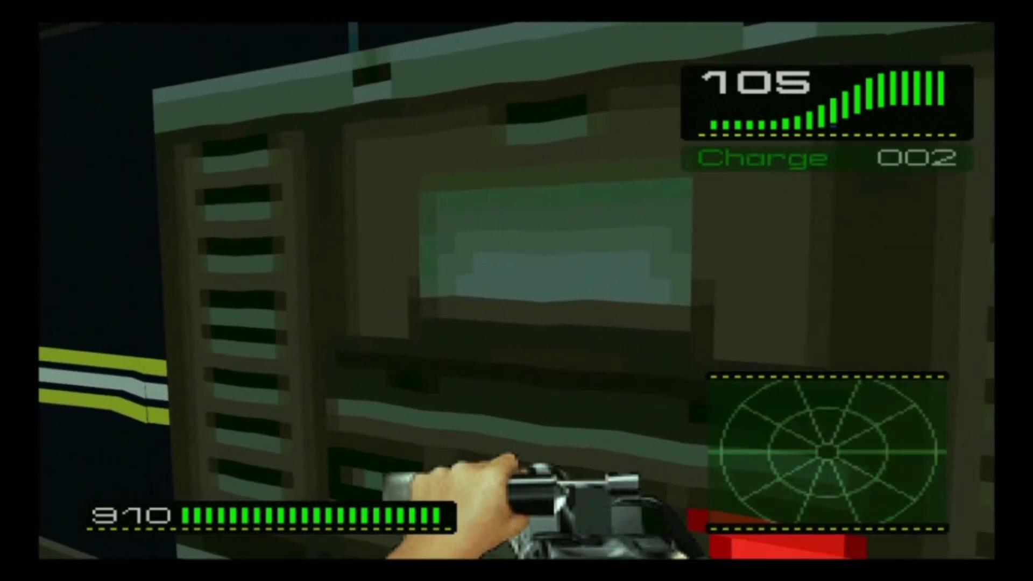
pyautogui.press('space')
# Cross the room, quit to the game list and open the View Options menu
pyautogui.press('Left')
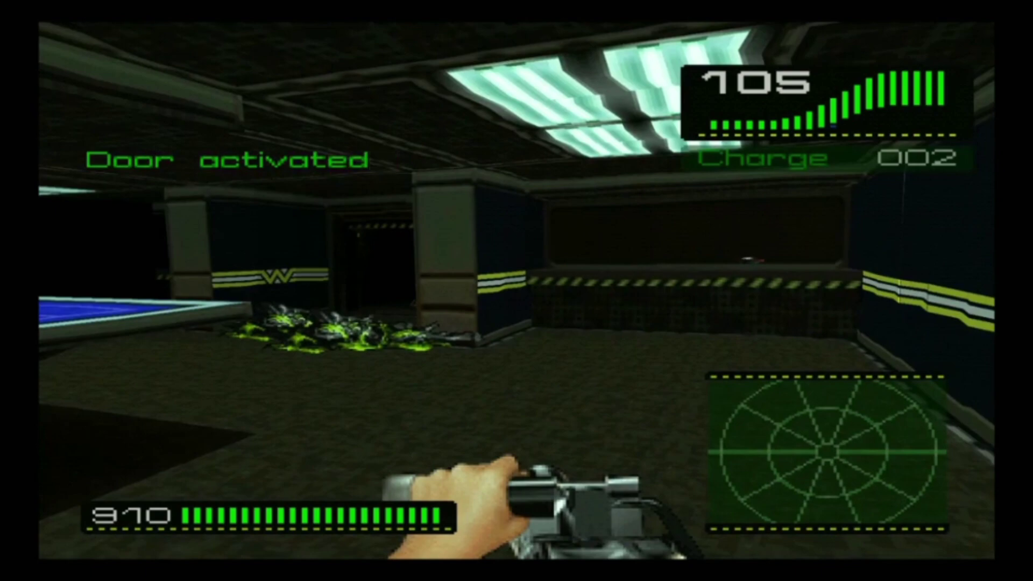
pyautogui.press('Up')
pyautogui.press('Left')
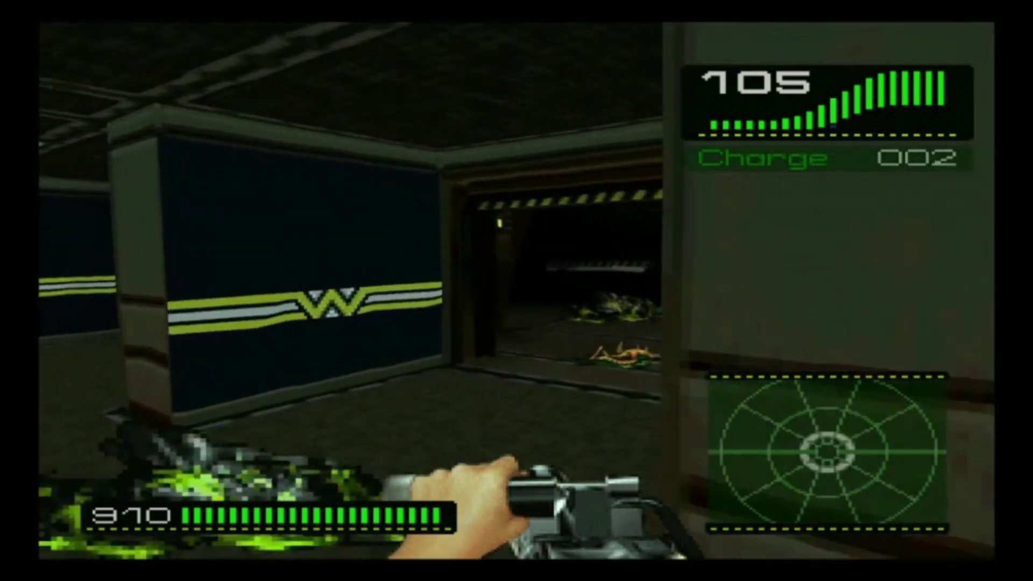
pyautogui.press('Right')
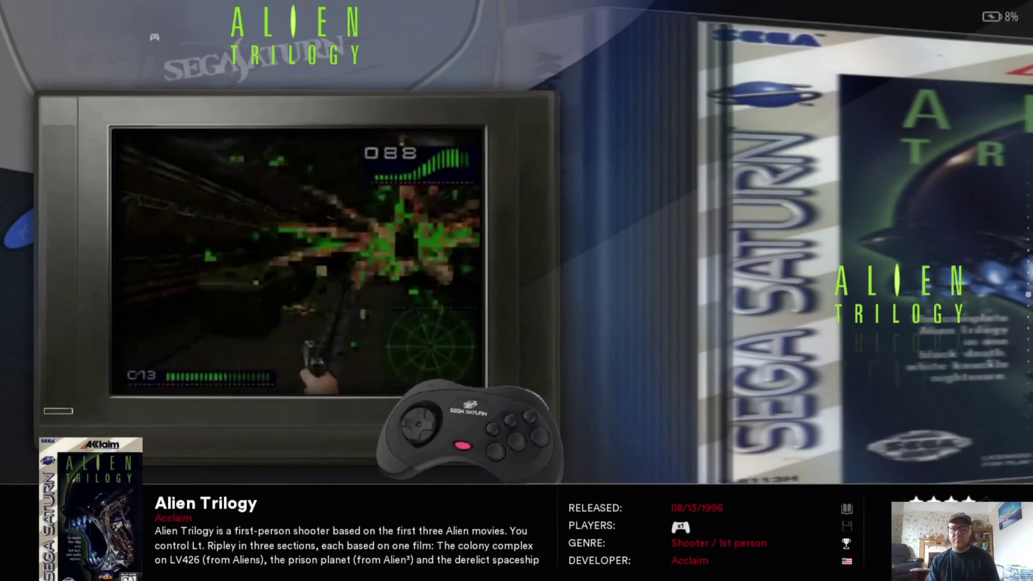
pyautogui.press('BackSpace')
# Open Advanced System Options > Controls and the Player 1 Controller Type list
pyautogui.press('Up')
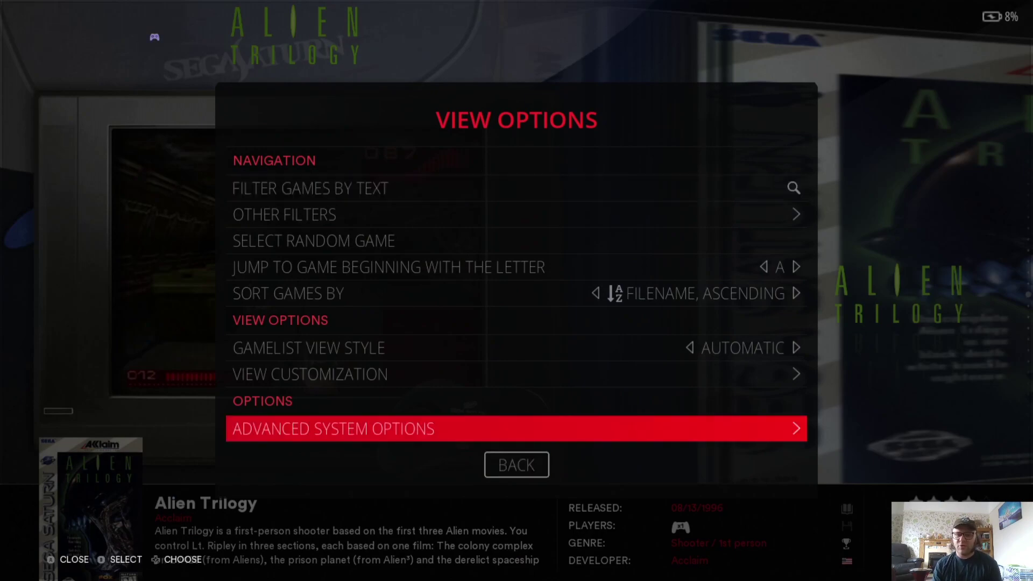
pyautogui.press('Return')
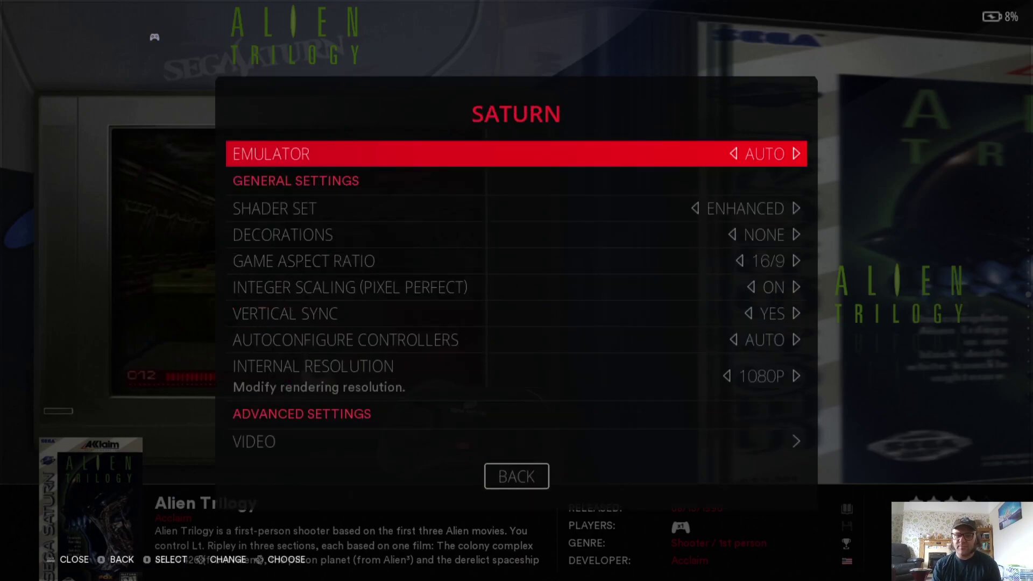
pyautogui.press('Down')
pyautogui.press('Down')
pyautogui.press('Down')
pyautogui.press('Down')
pyautogui.press('Down')
pyautogui.press('Down')
pyautogui.press('Down')
pyautogui.press('Down')
pyautogui.press('Down')
pyautogui.press('Down')
pyautogui.press('Down')
pyautogui.press('Down')
pyautogui.press('Down')
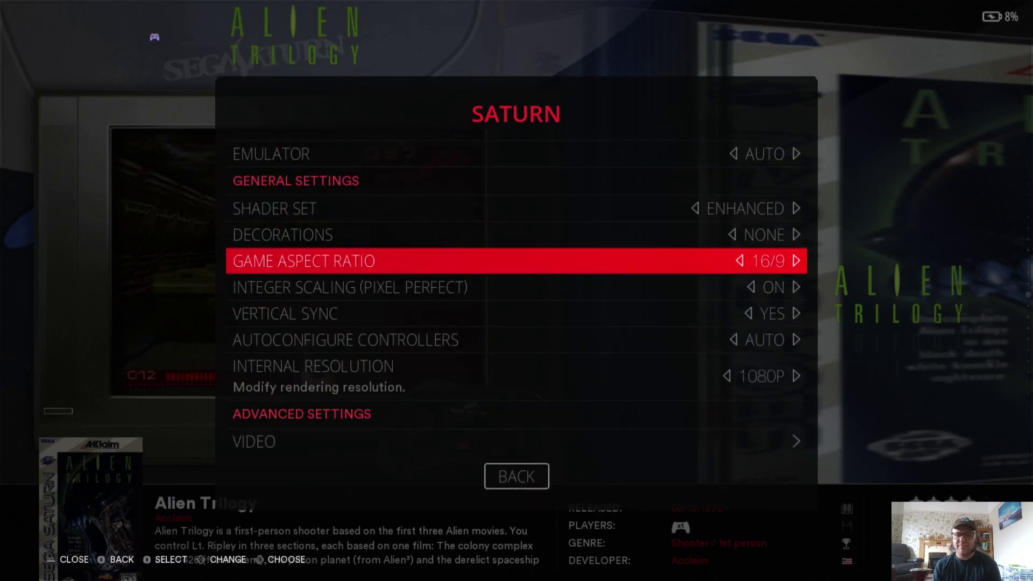
pyautogui.press('Down')
pyautogui.press('Down')
pyautogui.press('Return')
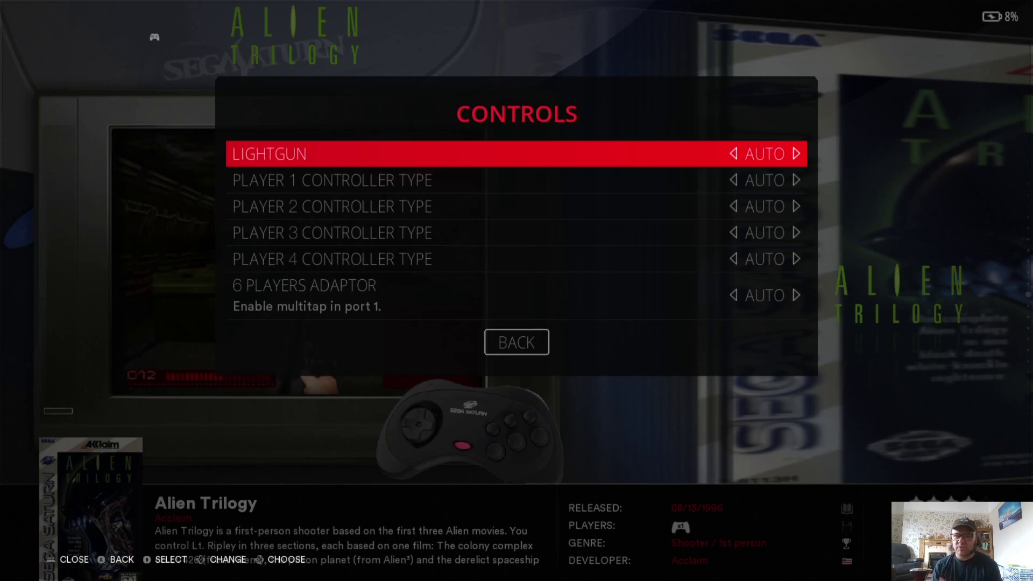
pyautogui.press('Down')
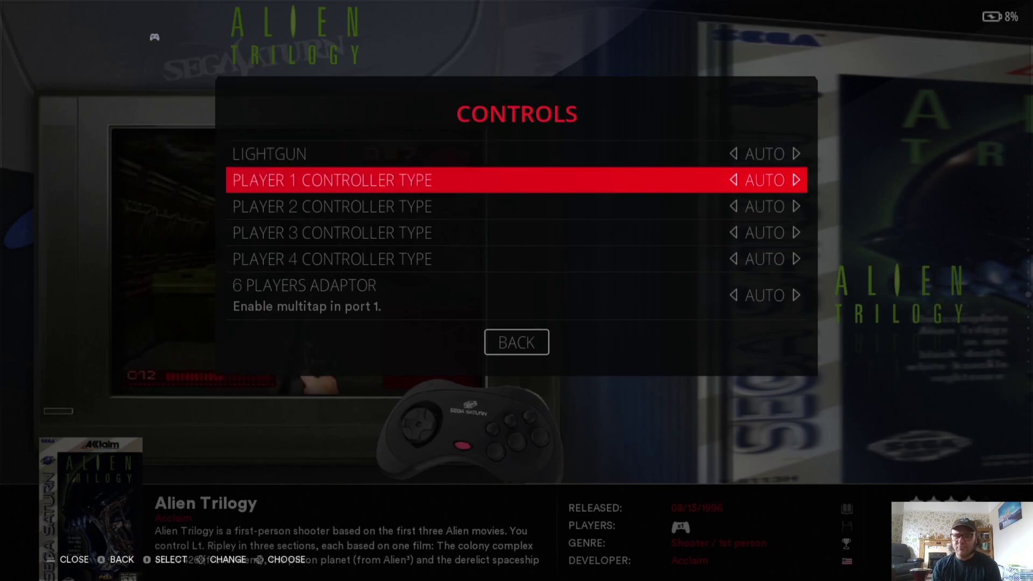
pyautogui.press('Return')
# Browse Joypad, Wheel and Mouse, keep the controller type on AUTO, and exit RetroBat
pyautogui.press('Down')
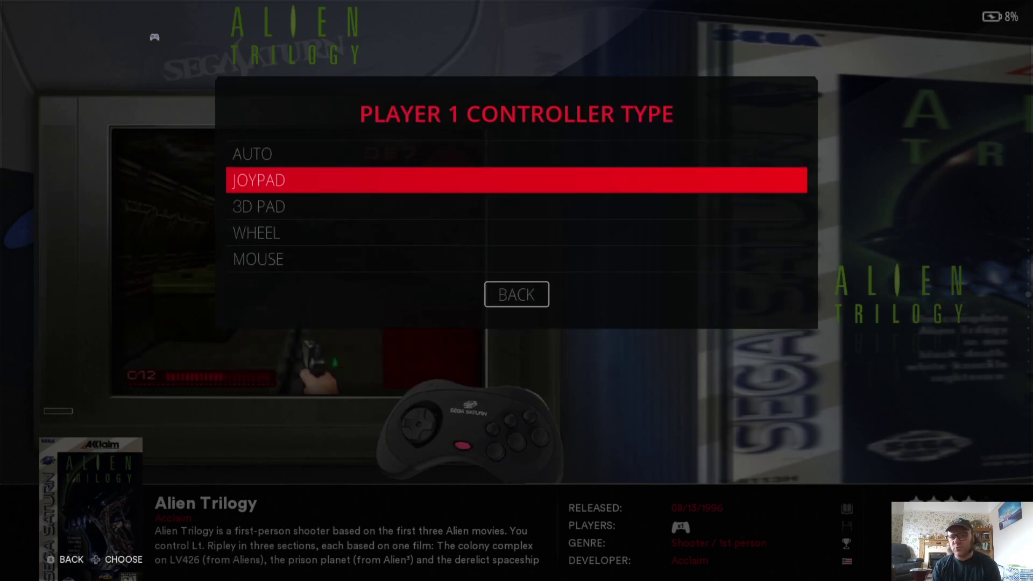
pyautogui.press('Up')
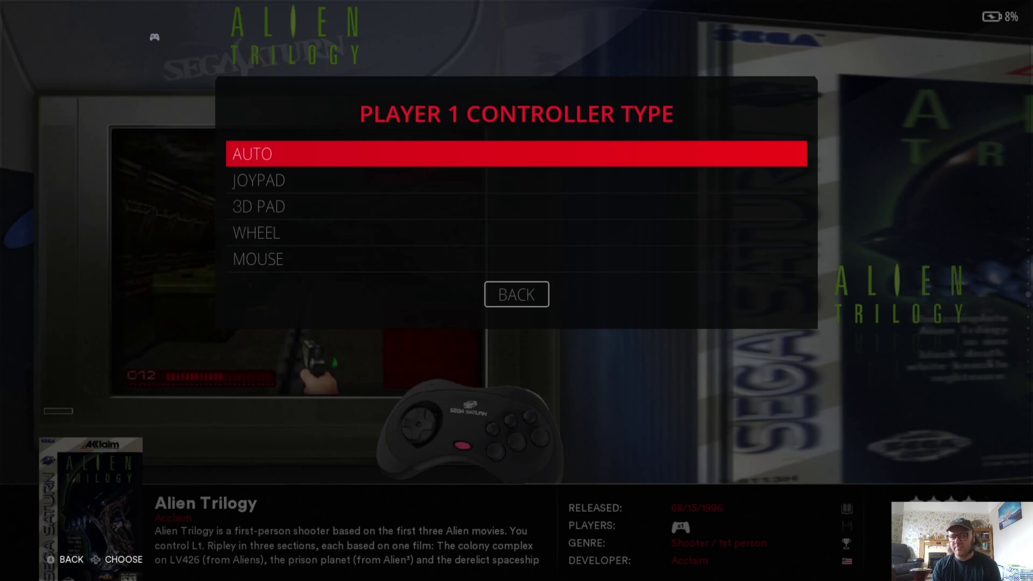
pyautogui.press('Down')
pyautogui.press('Down')
pyautogui.press('Down')
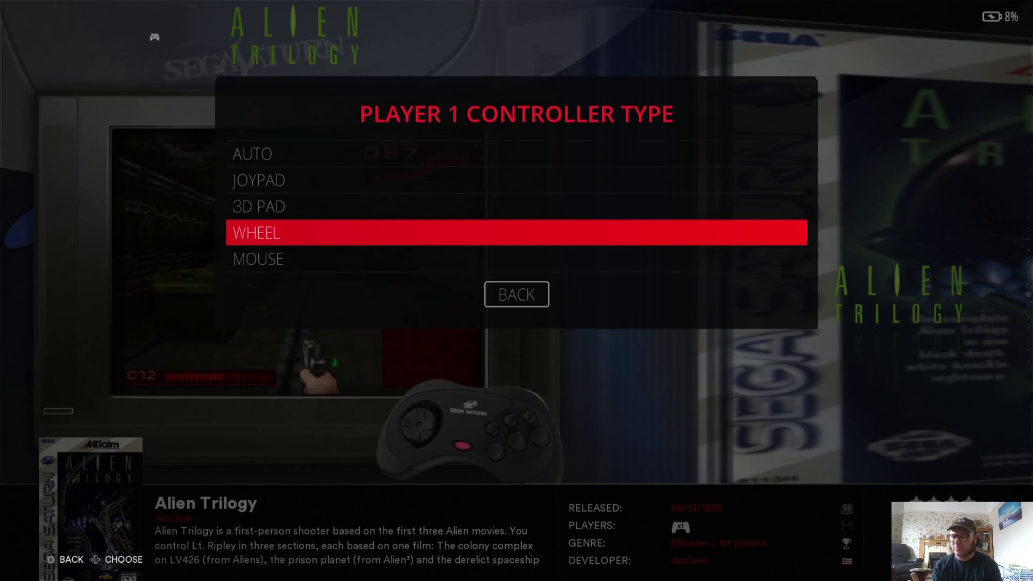
pyautogui.press('Down')
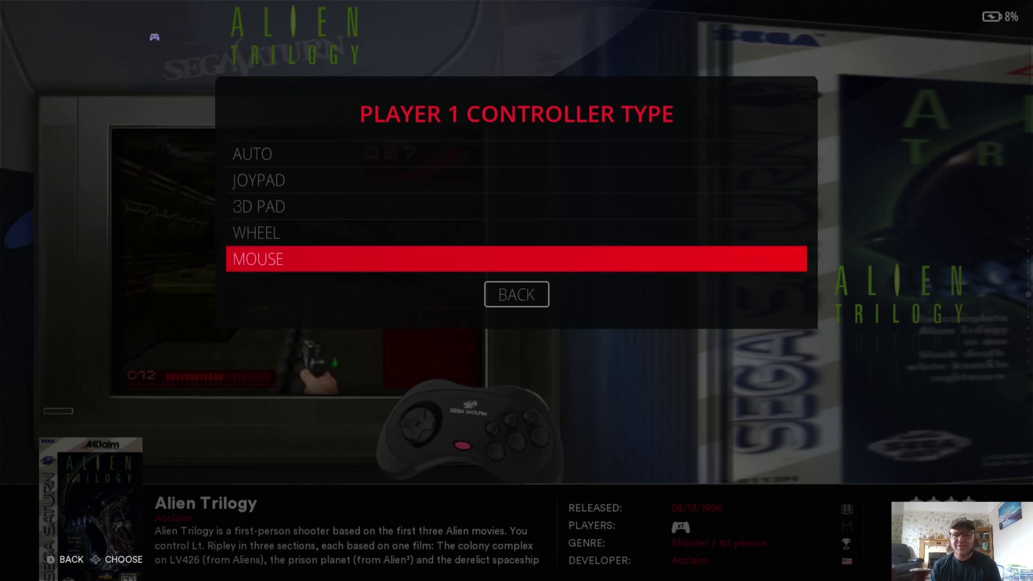
pyautogui.press('Up')
pyautogui.press('Up')
pyautogui.press('Up')
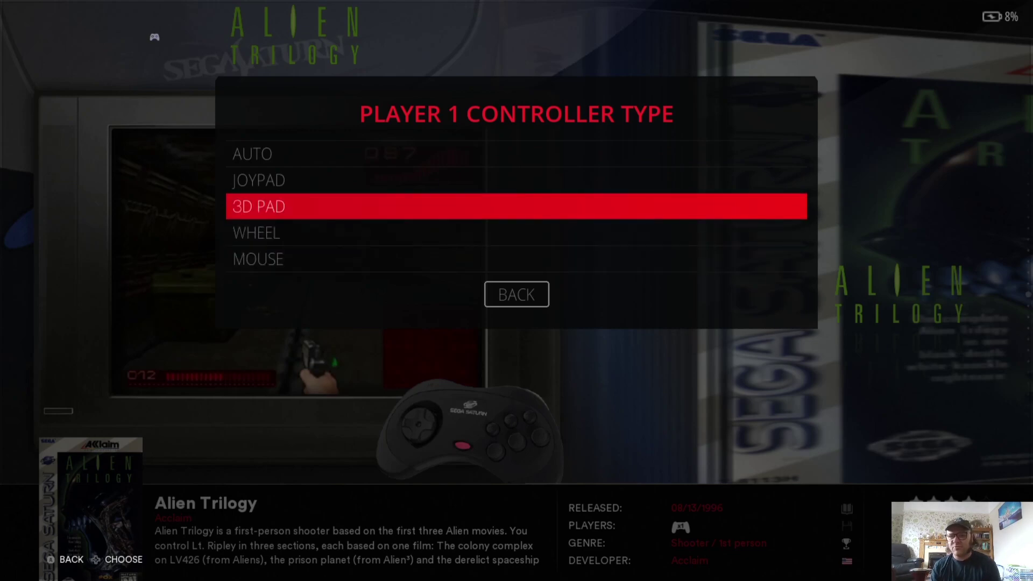
pyautogui.press('Up')
pyautogui.press('Return')
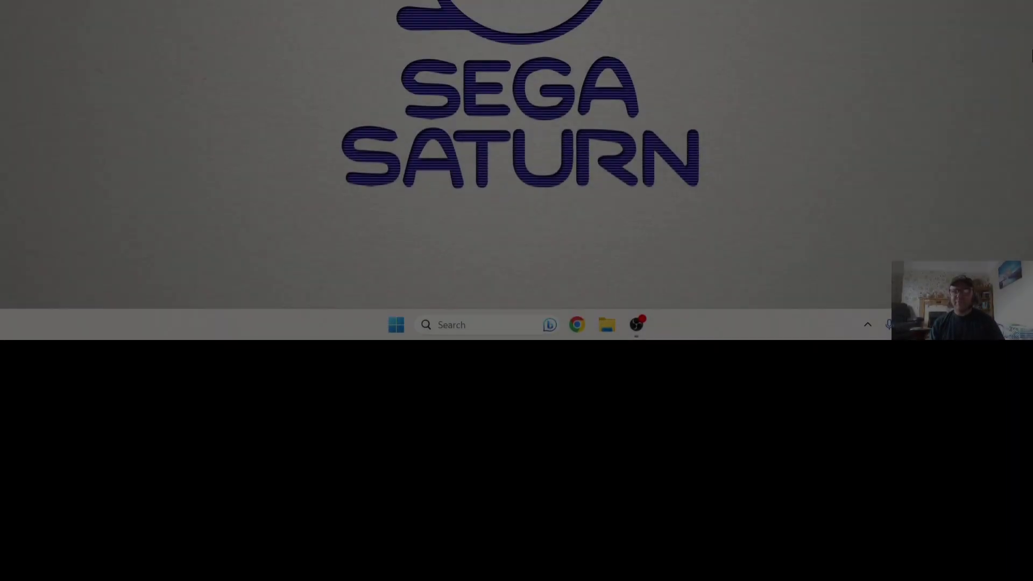